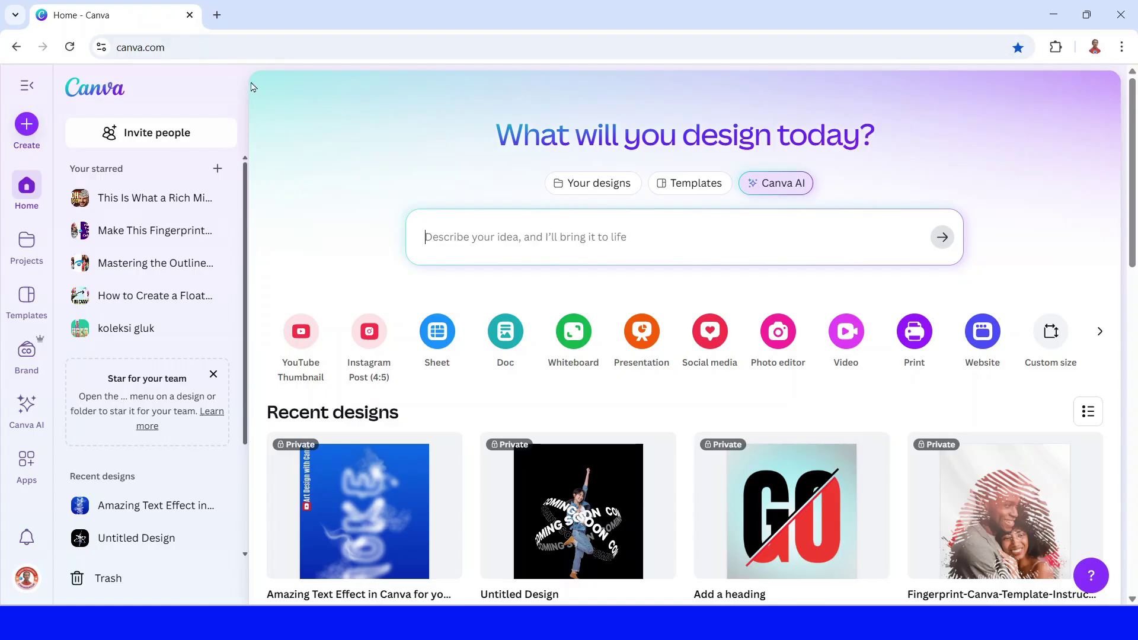
# Open a new blank Instagram Post (4:5) design from the Canva home page
pyautogui.click(372, 351)
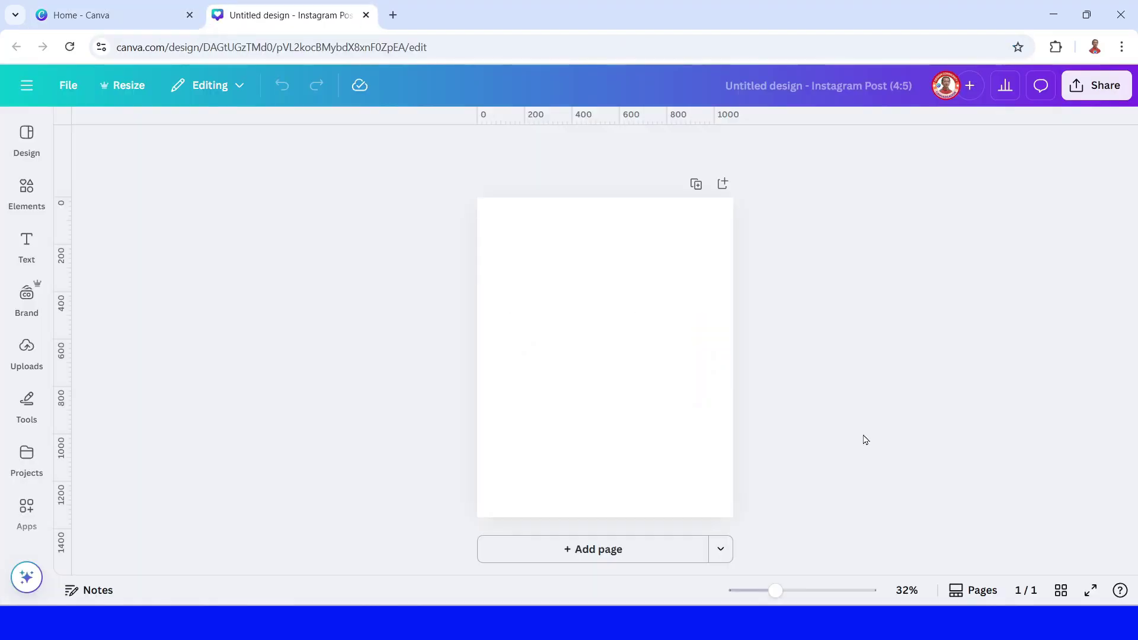
# Fill the page background with a custom bright green, #70A720
pyautogui.click(602, 344)
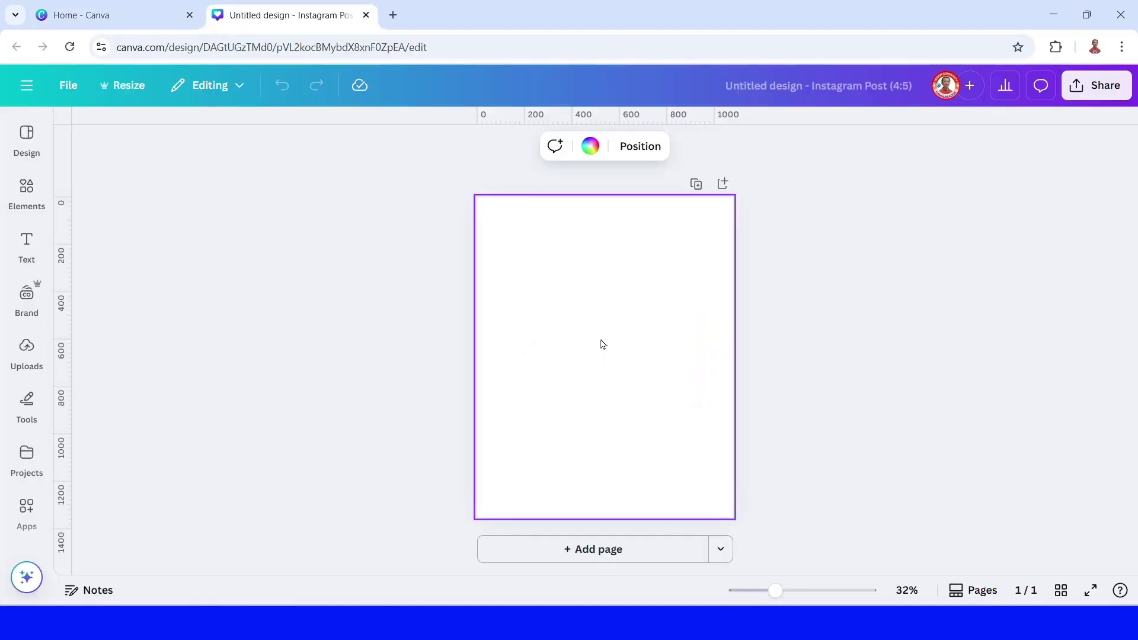
pyautogui.click(590, 146)
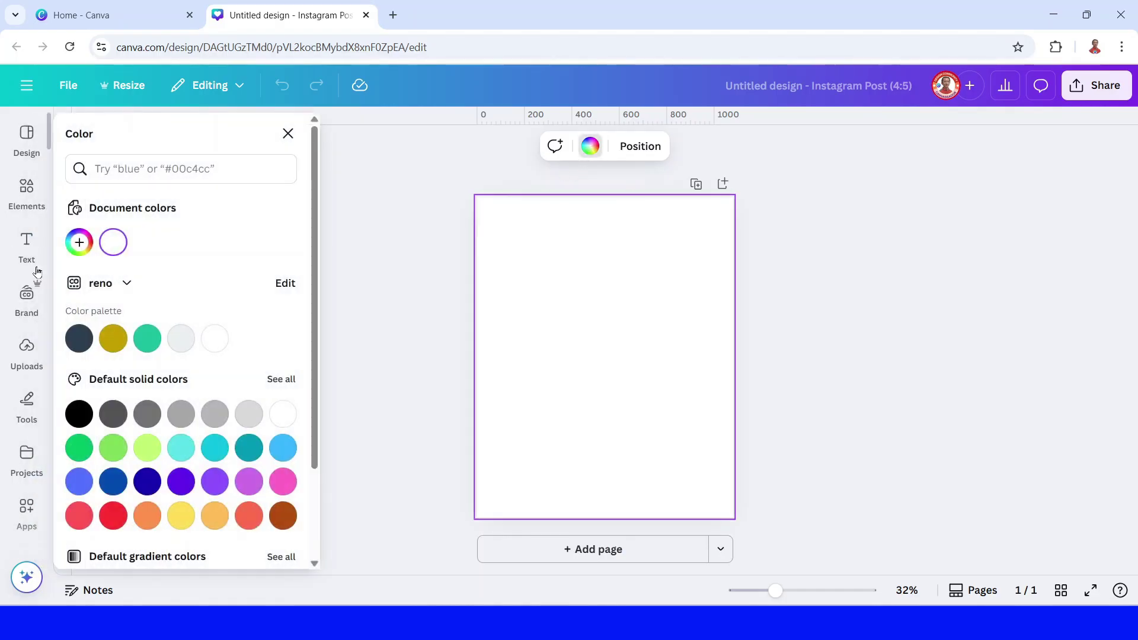
pyautogui.click(77, 244)
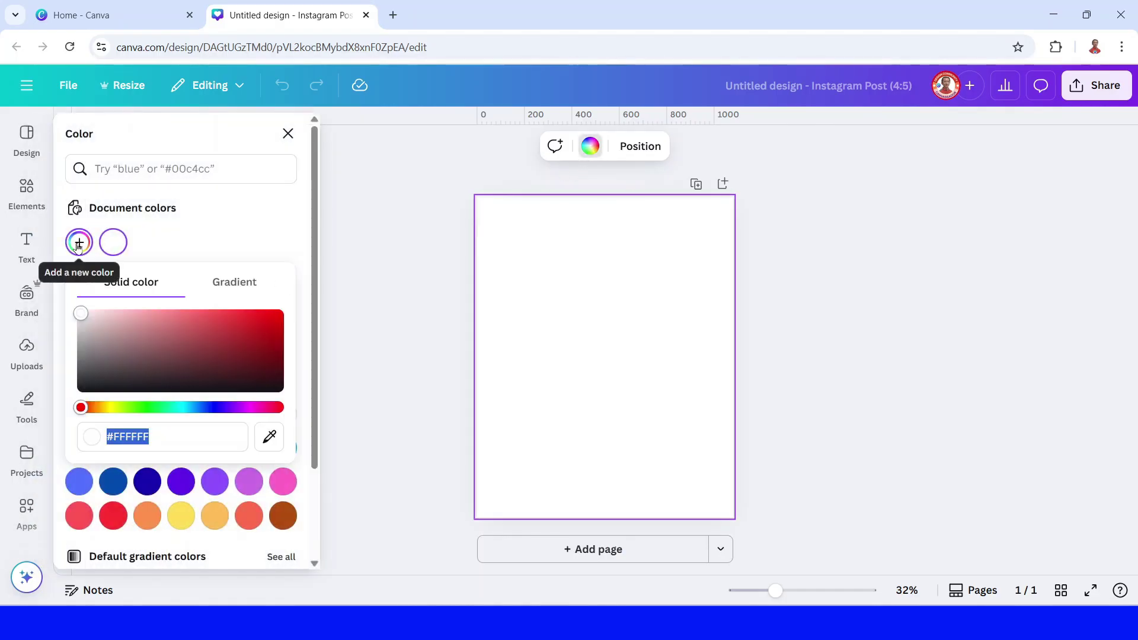
pyautogui.click(128, 408)
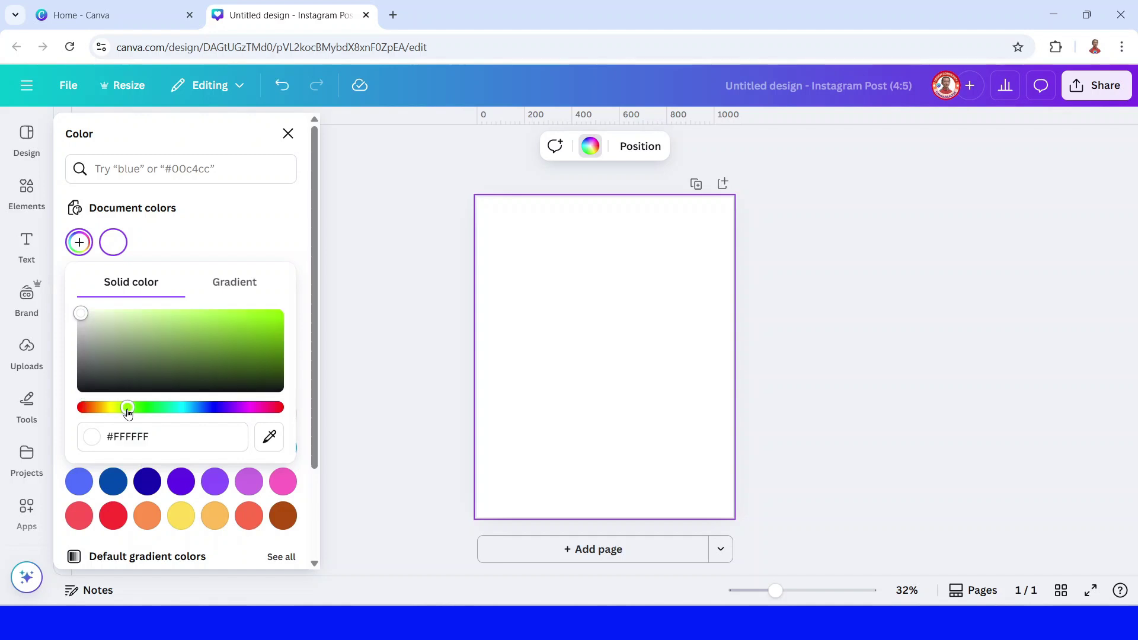
pyautogui.click(248, 346)
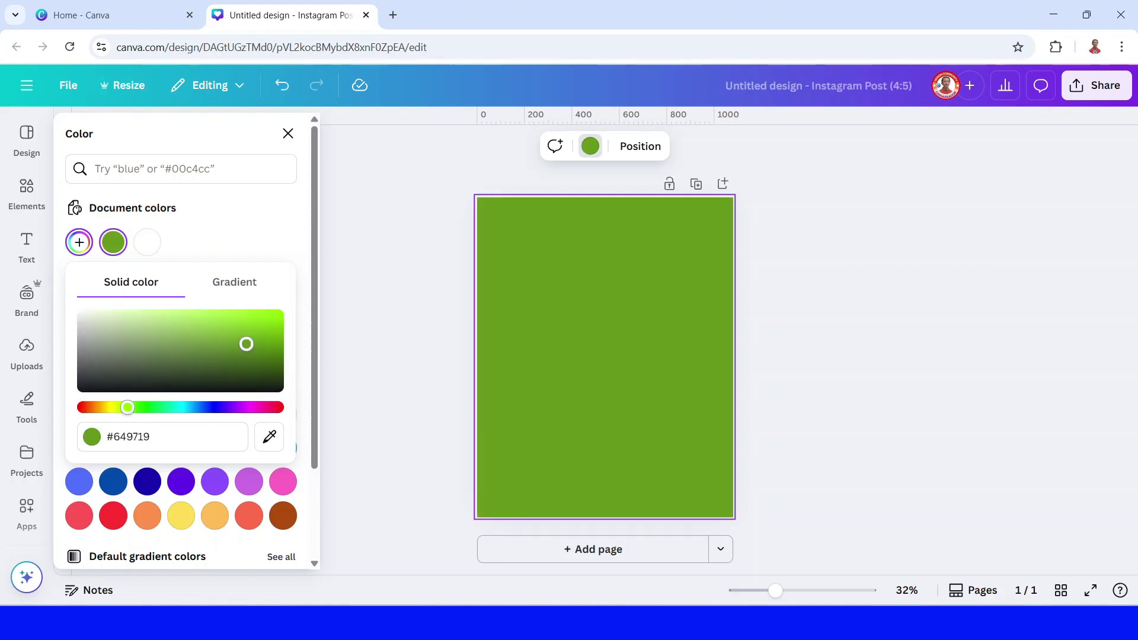
pyautogui.moveTo(246, 344); pyautogui.dragTo(239, 337)
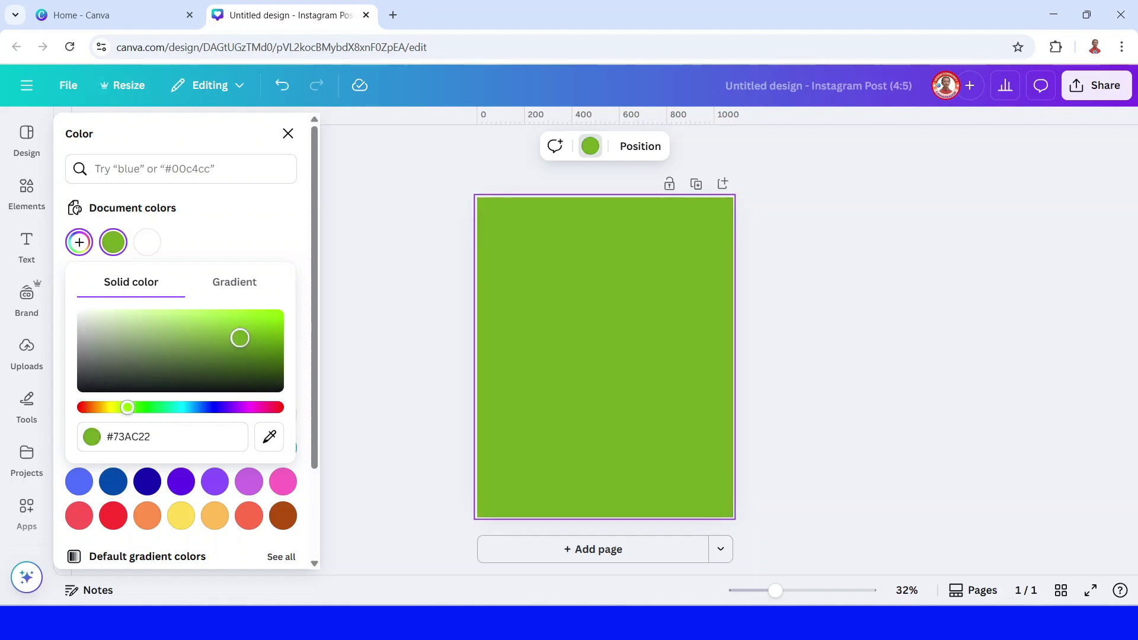
pyautogui.click(595, 358)
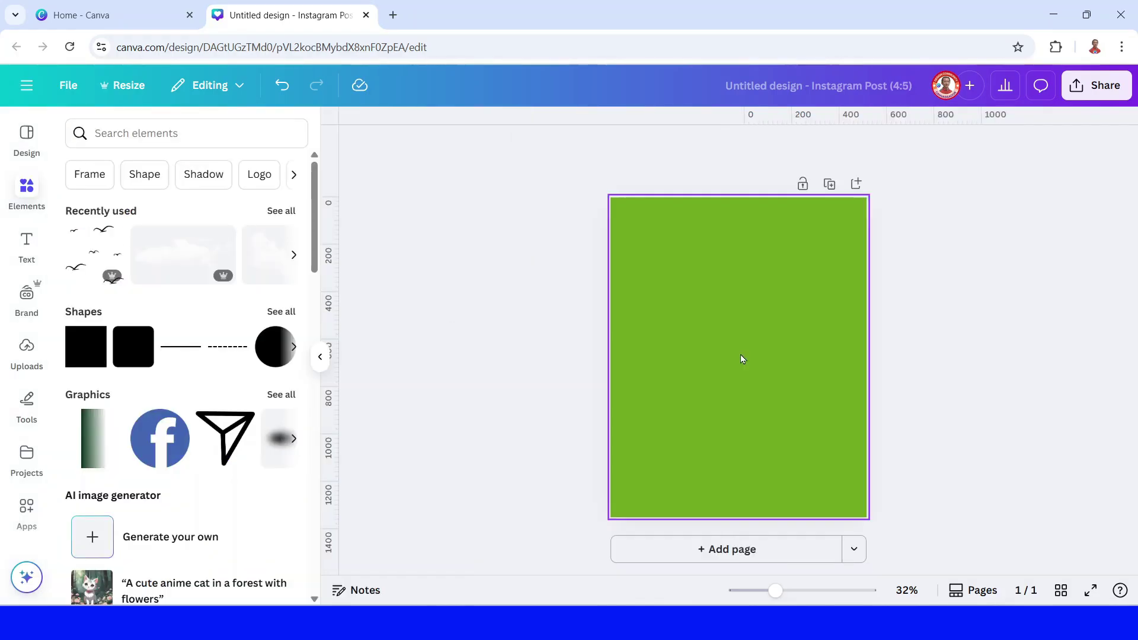
# Add the green cup photo, remove its white background, shrink it and move it lower-centre
pyautogui.click(282, 212)
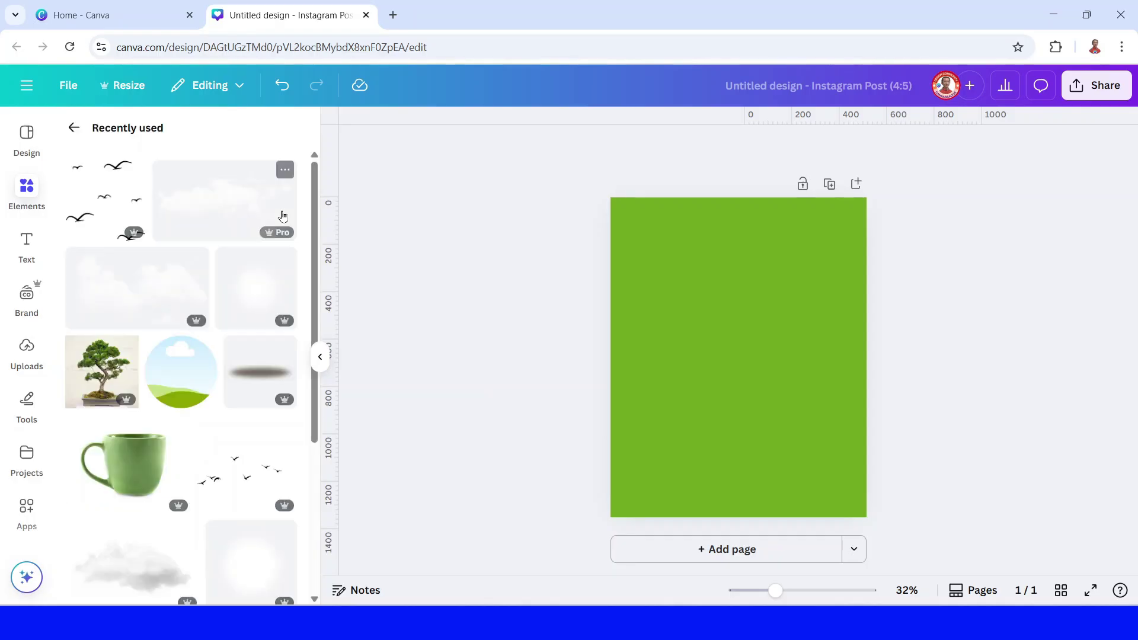
pyautogui.click(179, 427)
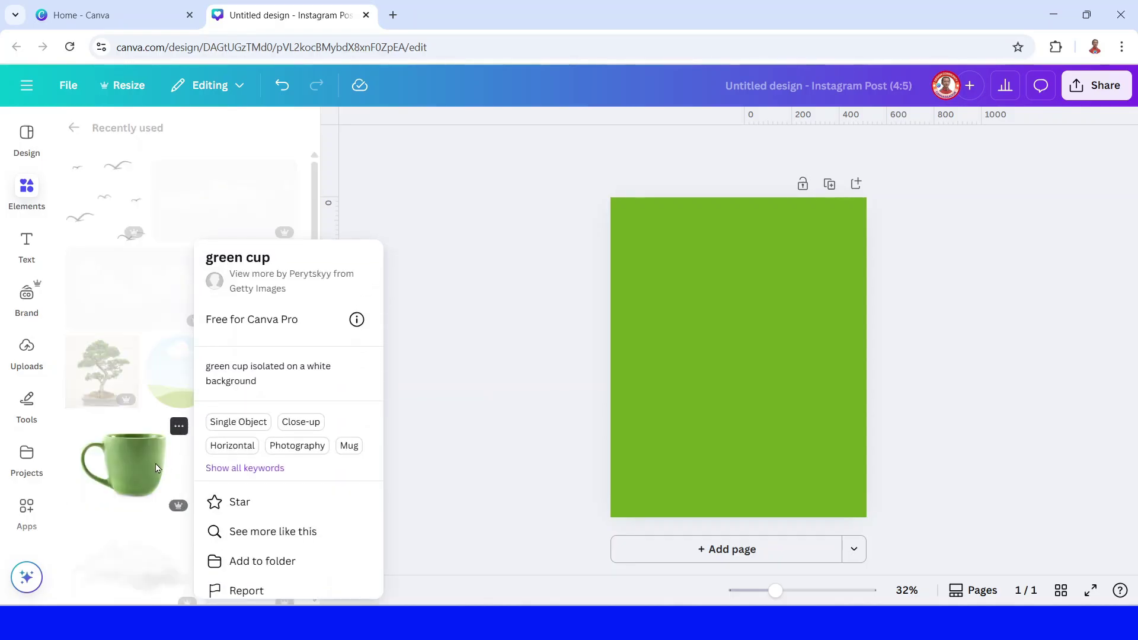
pyautogui.click(140, 460)
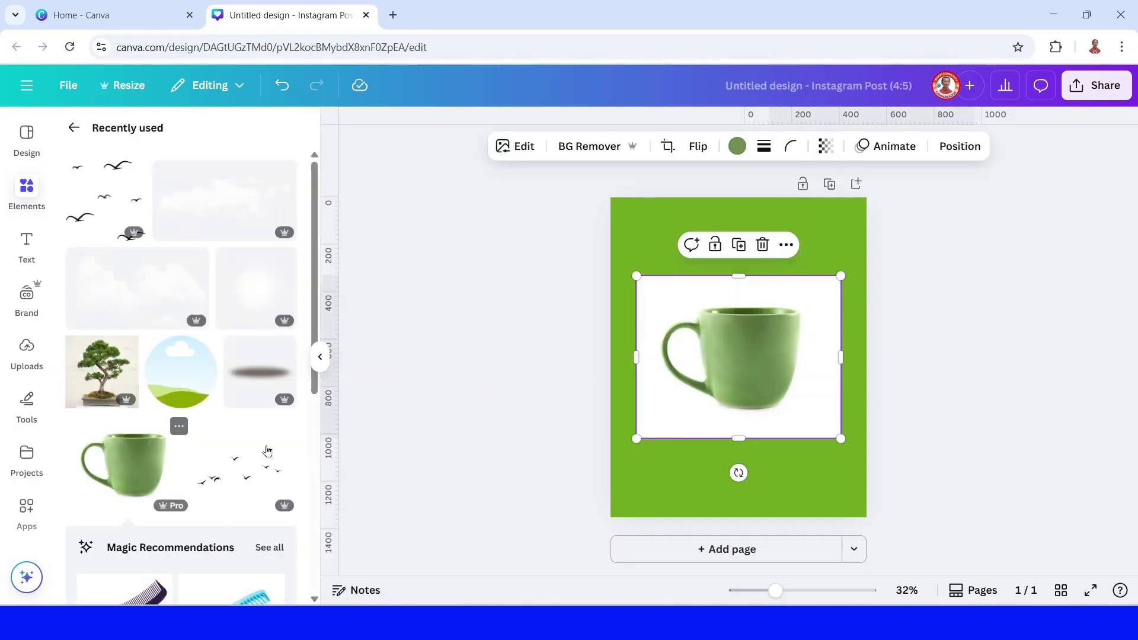
pyautogui.click(590, 146)
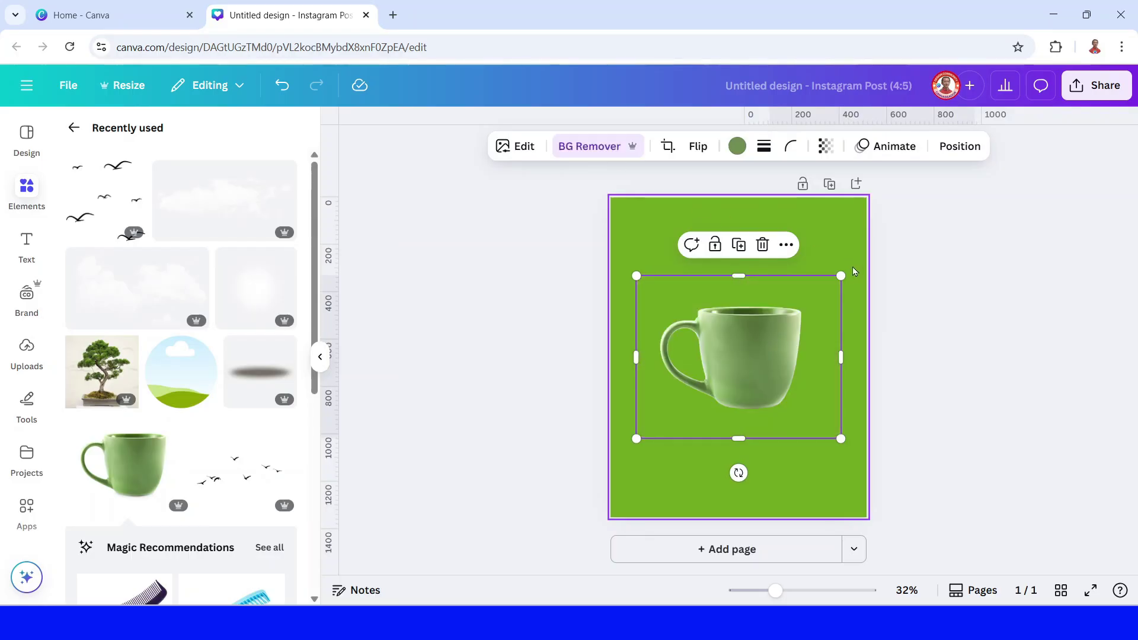
pyautogui.moveTo(844, 274); pyautogui.dragTo(790, 316)
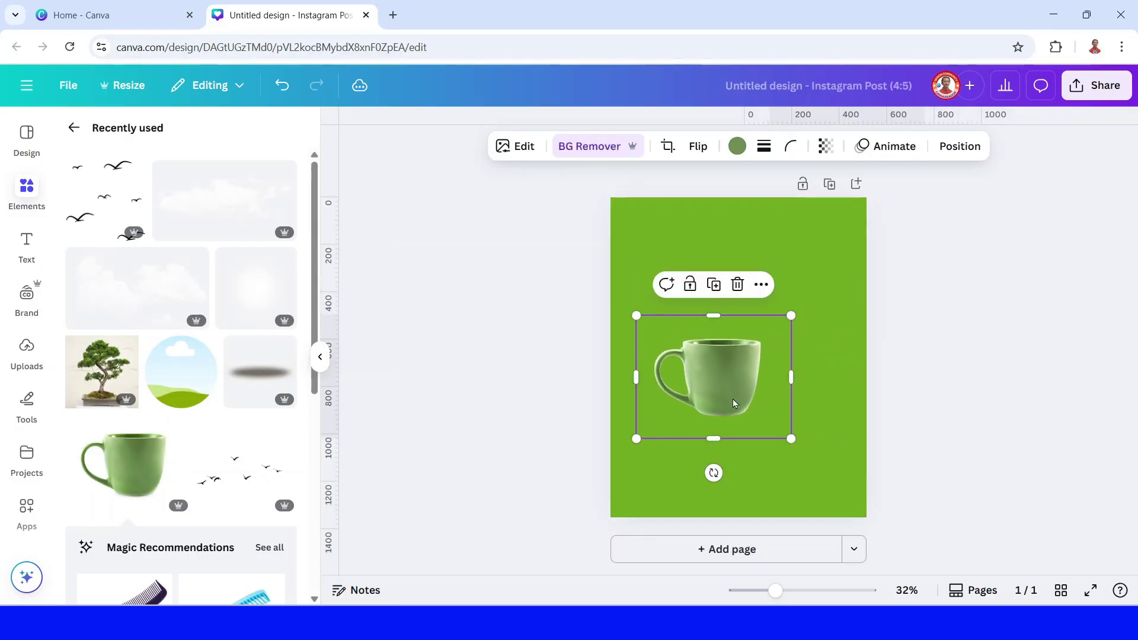
pyautogui.moveTo(727, 402)
pyautogui.mouseDown()
pyautogui.moveTo(769, 434)
pyautogui.moveTo(758, 445)
pyautogui.mouseUp()
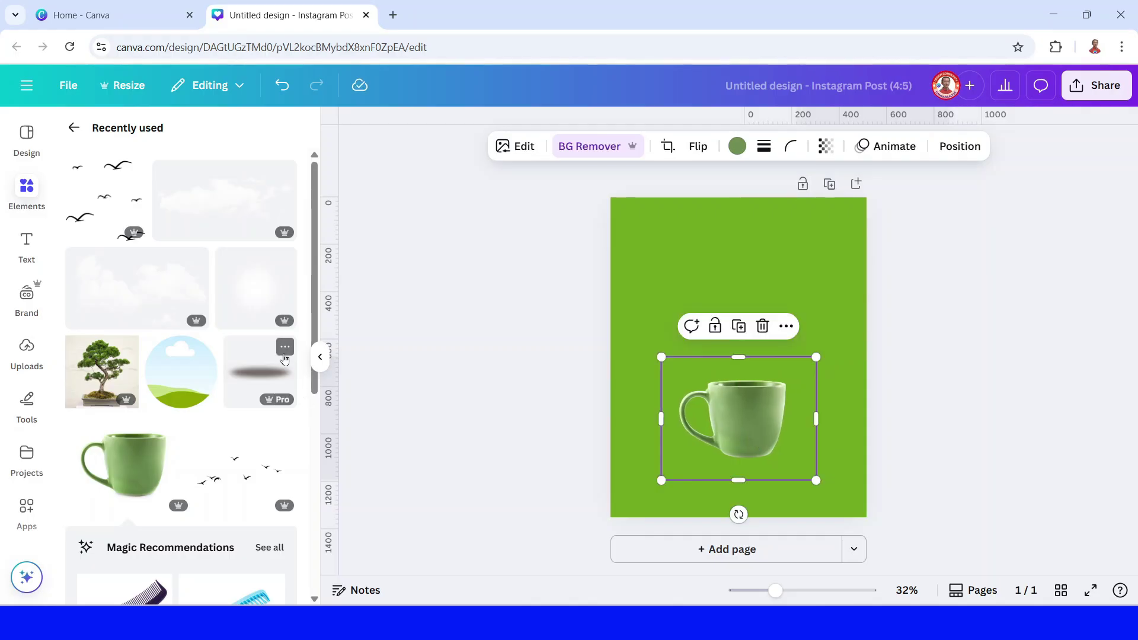
# Add a Blur Oval Shadow, size and centre it under the cup, and send it backward
pyautogui.click(285, 350)
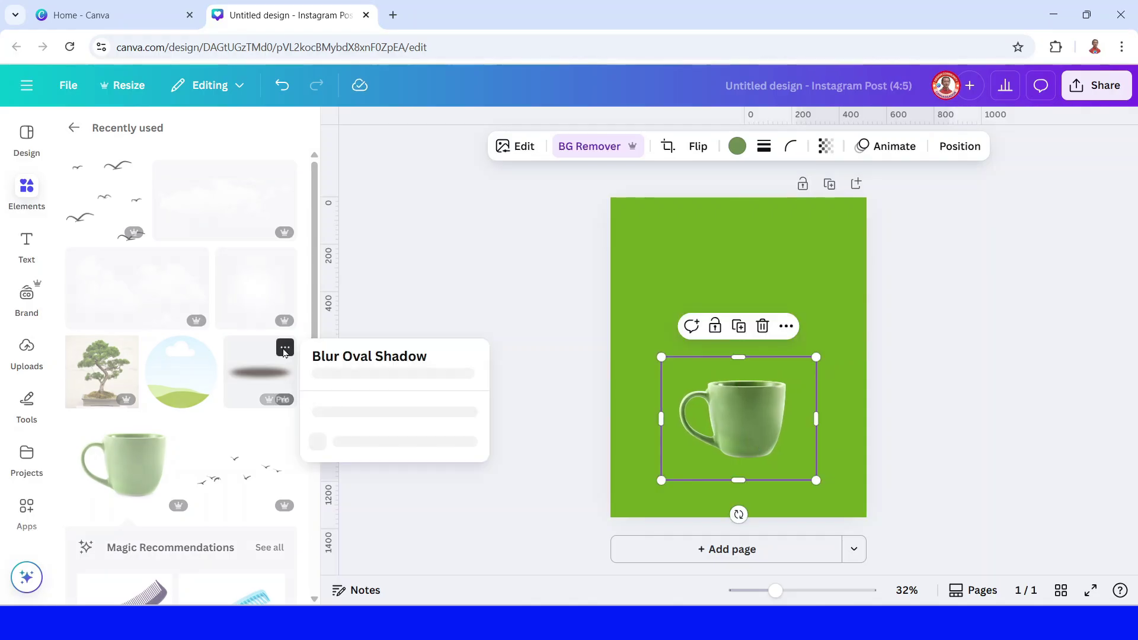
pyautogui.click(259, 375)
pyautogui.moveTo(803, 356)
pyautogui.mouseDown()
pyautogui.moveTo(785, 436)
pyautogui.moveTo(770, 448)
pyautogui.mouseUp()
pyautogui.moveTo(603, 430); pyautogui.dragTo(680, 449)
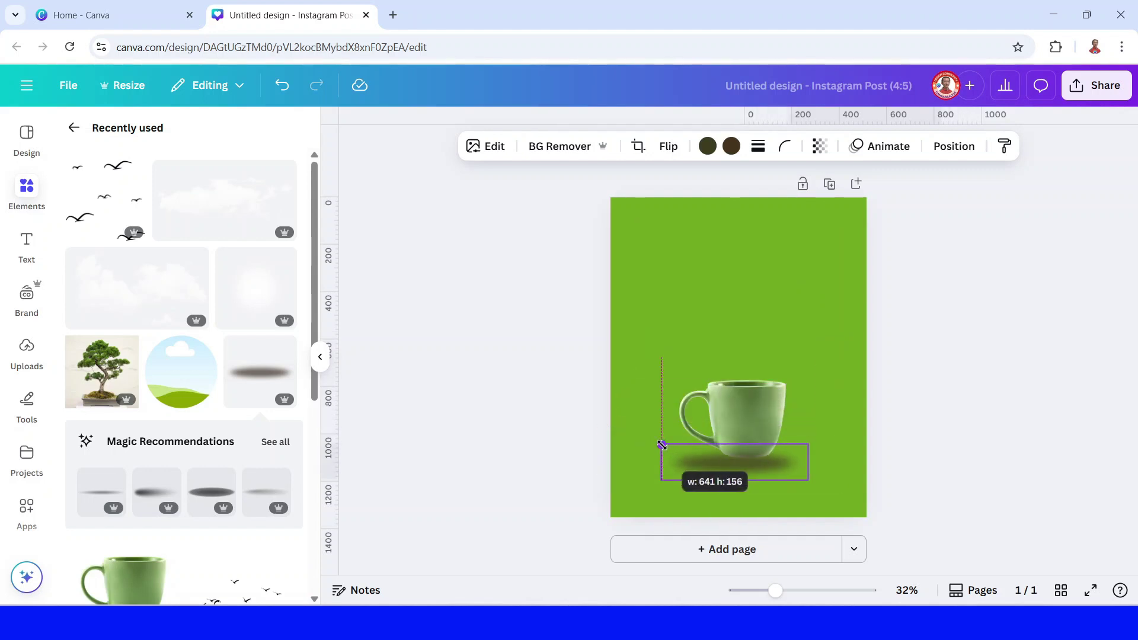
pyautogui.moveTo(775, 469); pyautogui.dragTo(764, 462)
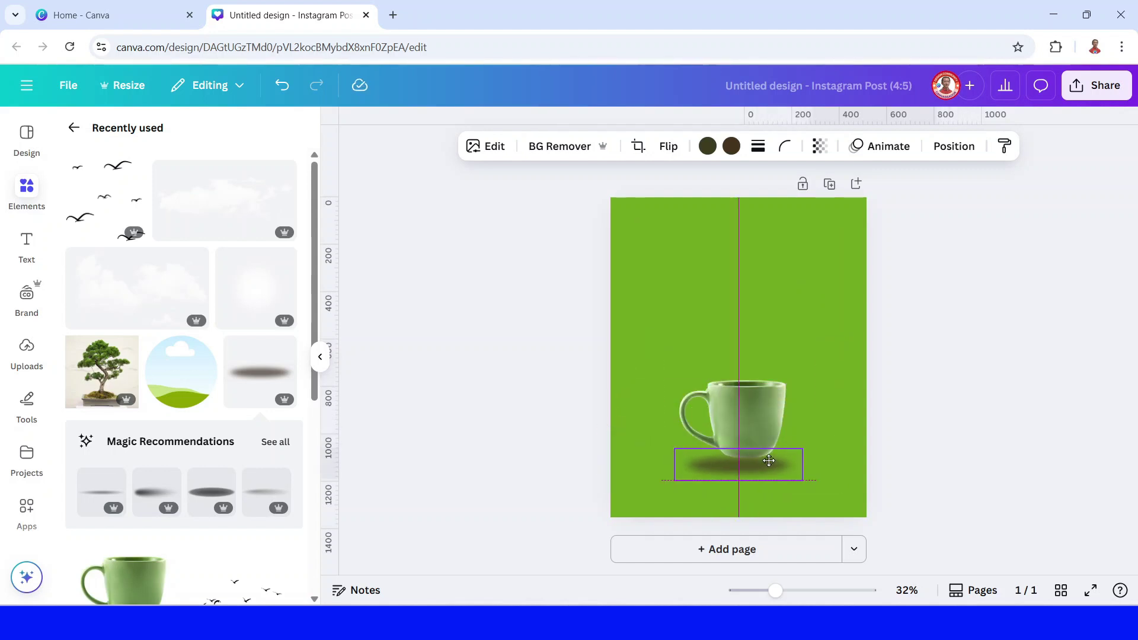
pyautogui.rightClick(764, 462)
pyautogui.moveTo(811, 288)
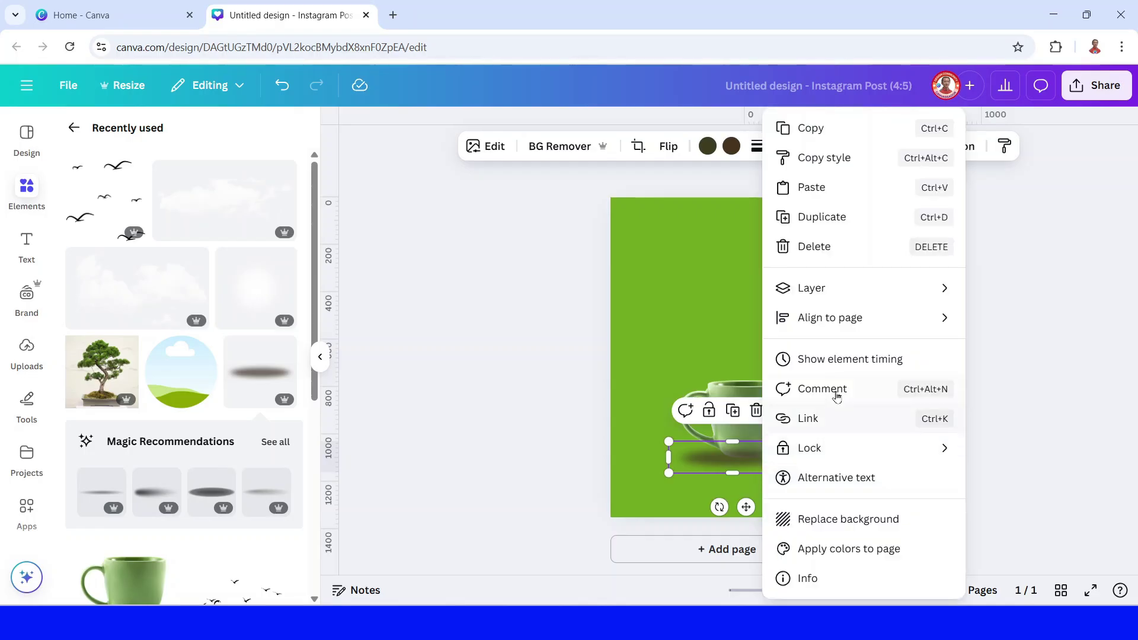
pyautogui.click(628, 347)
pyautogui.moveTo(260, 371)
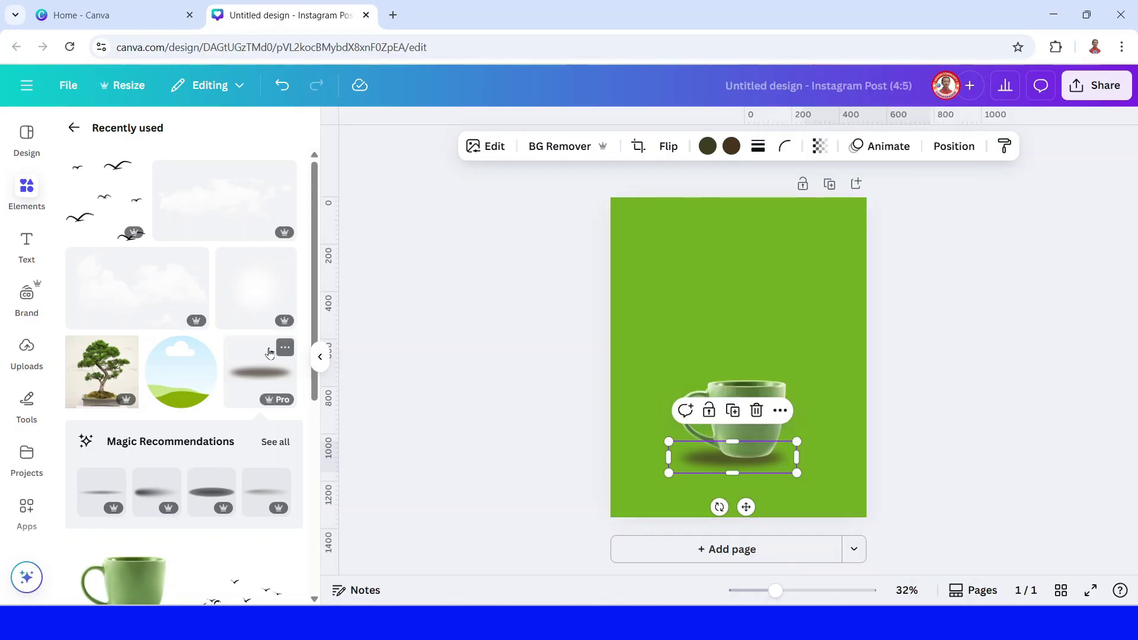
pyautogui.click(206, 348)
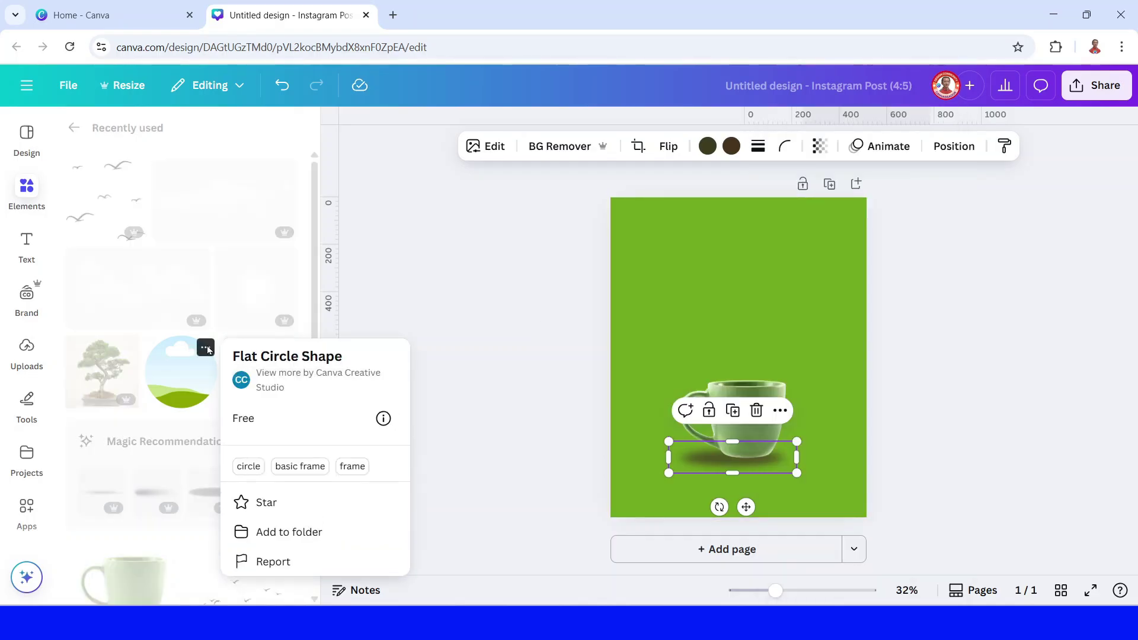
# Squash the Flat Circle Shape into a thin ellipse lying across the cup's rim
pyautogui.click(181, 389)
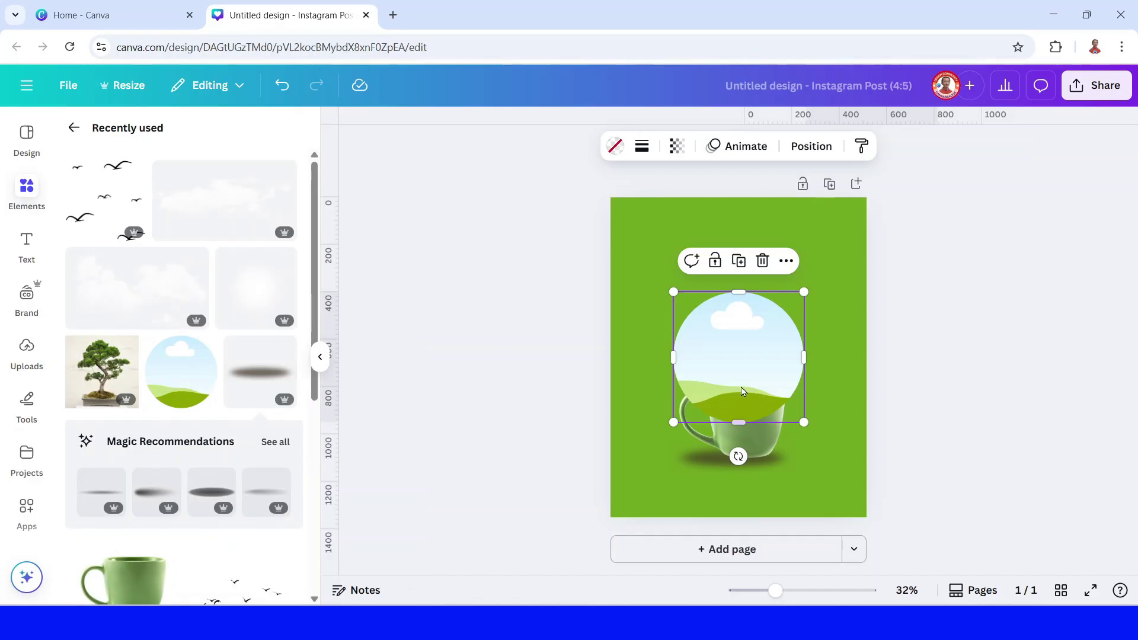
pyautogui.moveTo(732, 361)
pyautogui.mouseDown()
pyautogui.moveTo(821, 400)
pyautogui.moveTo(775, 390)
pyautogui.mouseUp()
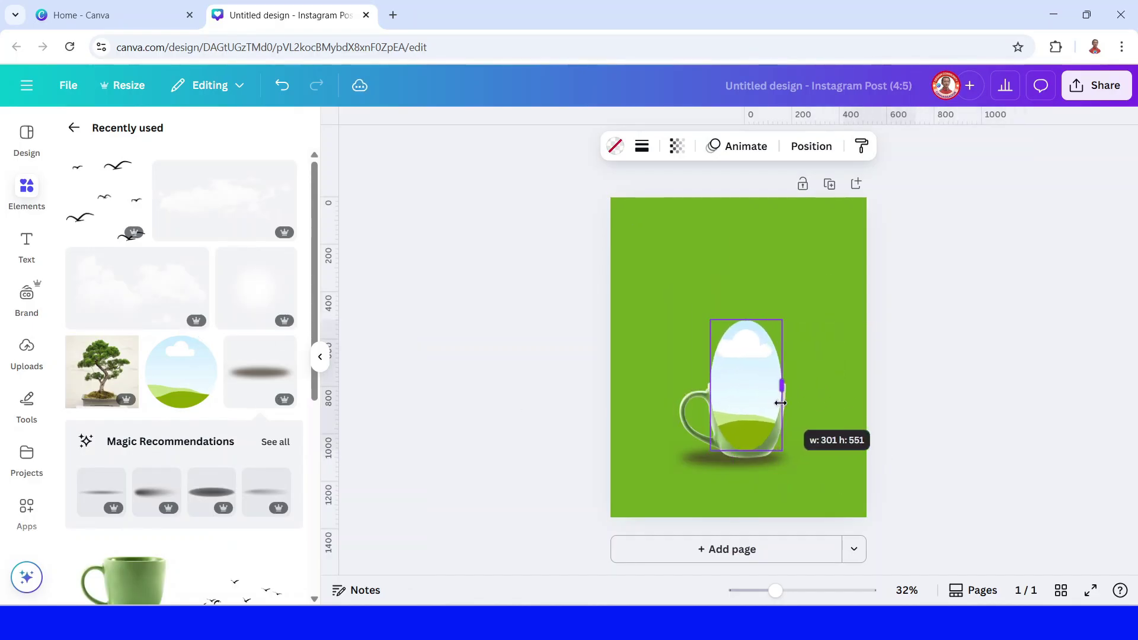
pyautogui.moveTo(748, 321)
pyautogui.mouseDown()
pyautogui.moveTo(762, 474)
pyautogui.moveTo(763, 413)
pyautogui.mouseUp()
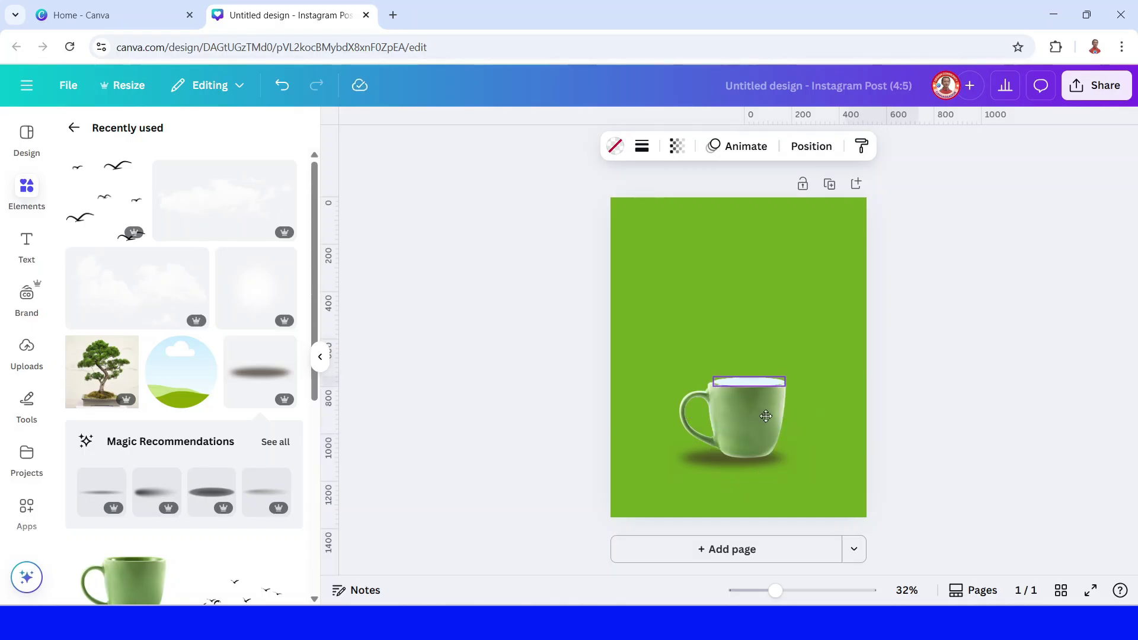
pyautogui.click(813, 591)
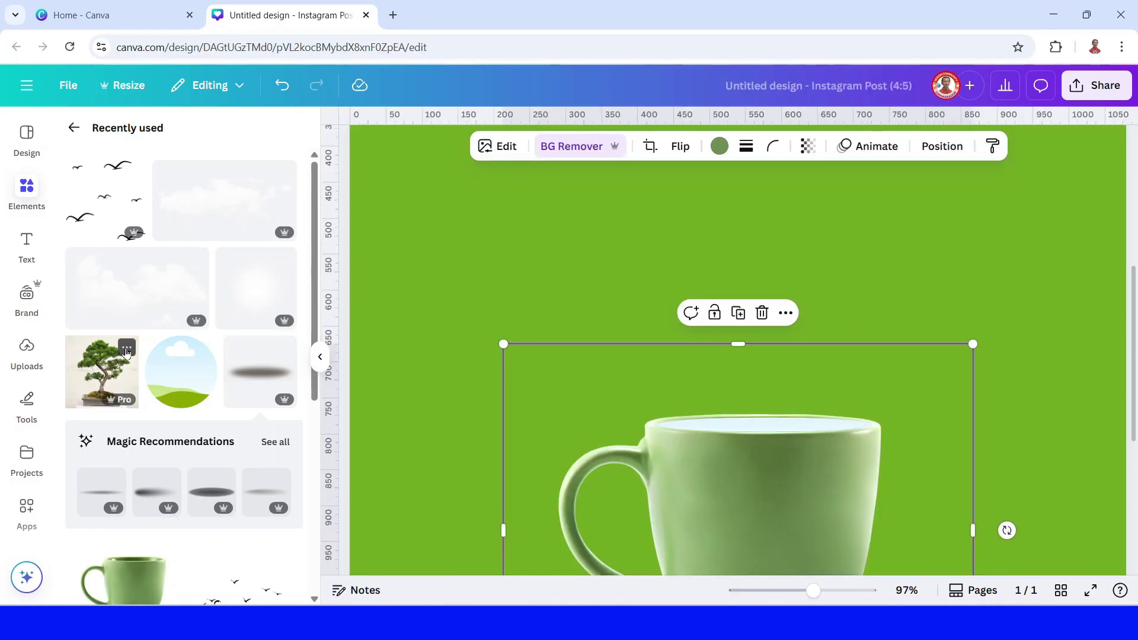
# Add the bonsai tree photo, send it back one layer, and move it above the mug
pyautogui.click(126, 348)
pyautogui.click(106, 379)
pyautogui.click(109, 379)
pyautogui.click(791, 591)
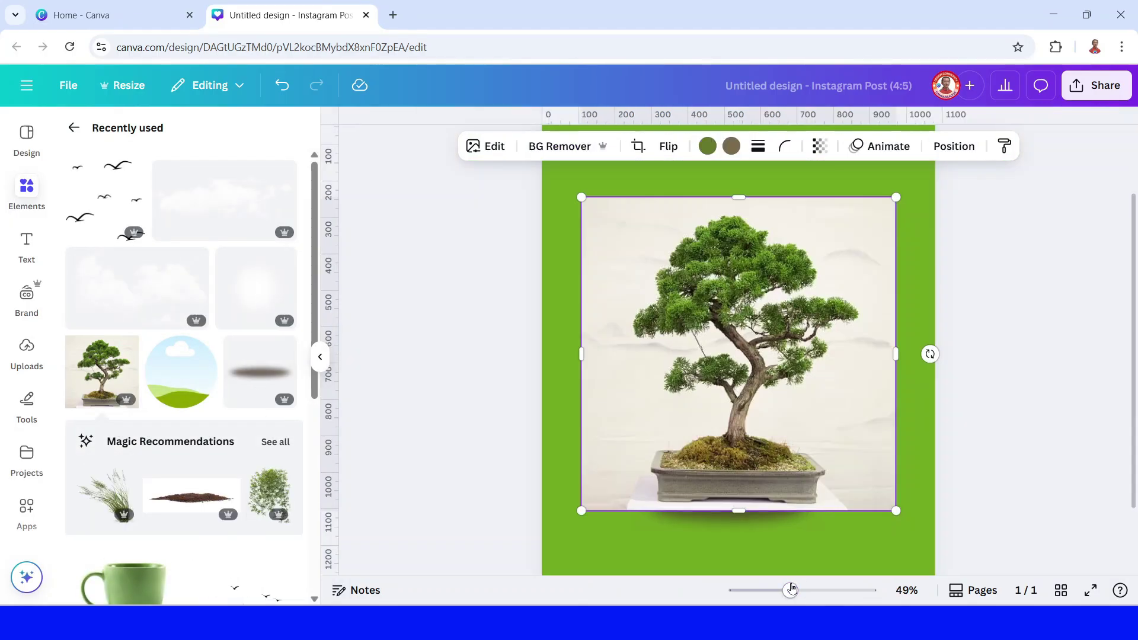
pyautogui.rightClick(814, 326)
pyautogui.moveTo(907, 286)
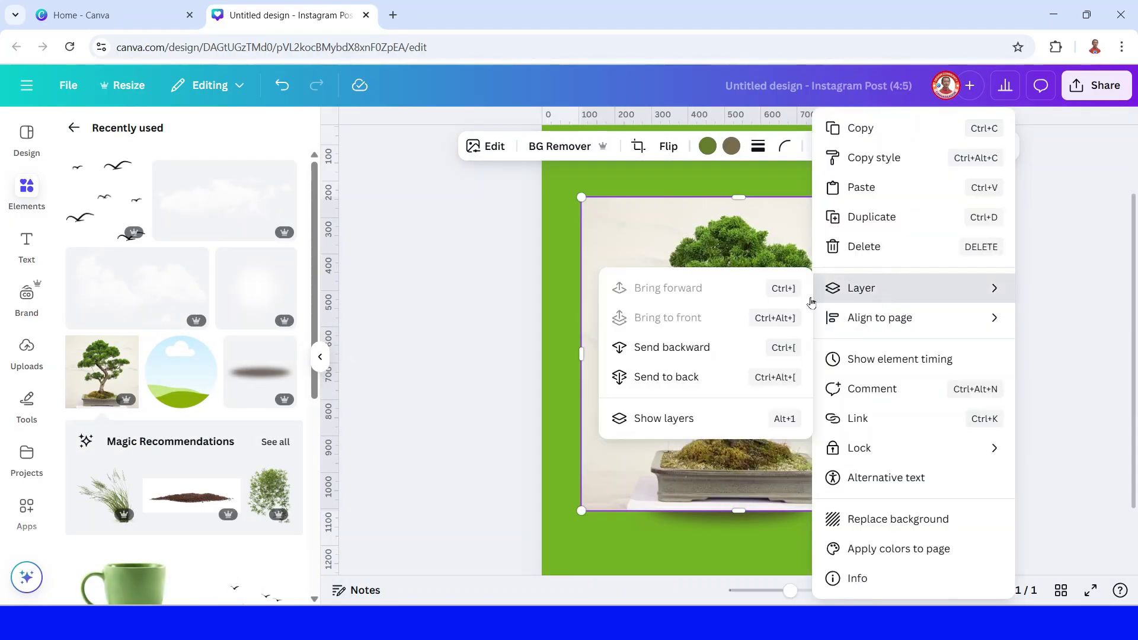
pyautogui.click(699, 353)
pyautogui.moveTo(821, 394); pyautogui.dragTo(841, 335)
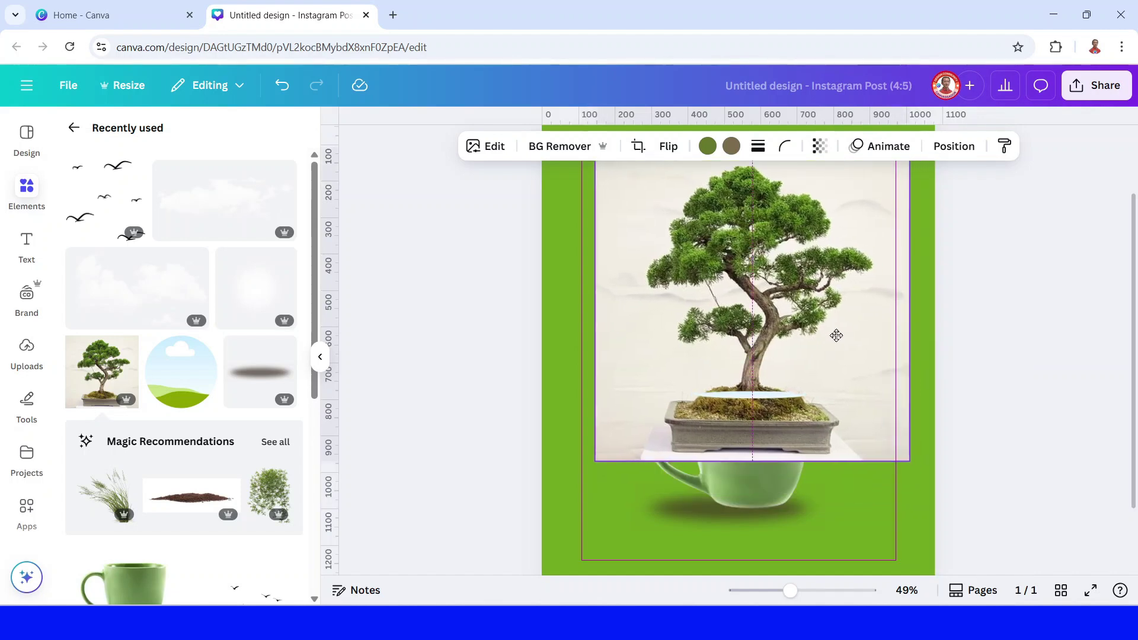
# Nudge the bonsai slightly up, discard a duplicate of it, and select the strip on its soil
pyautogui.keyDown('ctrl'); pyautogui.scroll(5, 842, 317); pyautogui.keyUp('ctrl')
pyautogui.moveTo(996, 440); pyautogui.dragTo(997, 438)
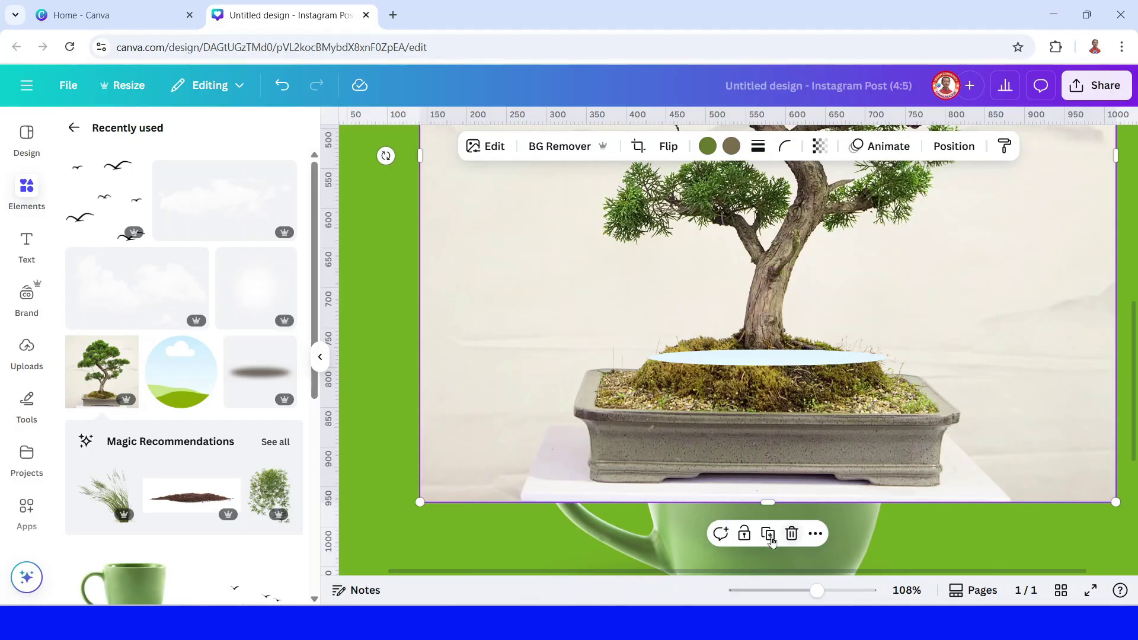
pyautogui.click(768, 534)
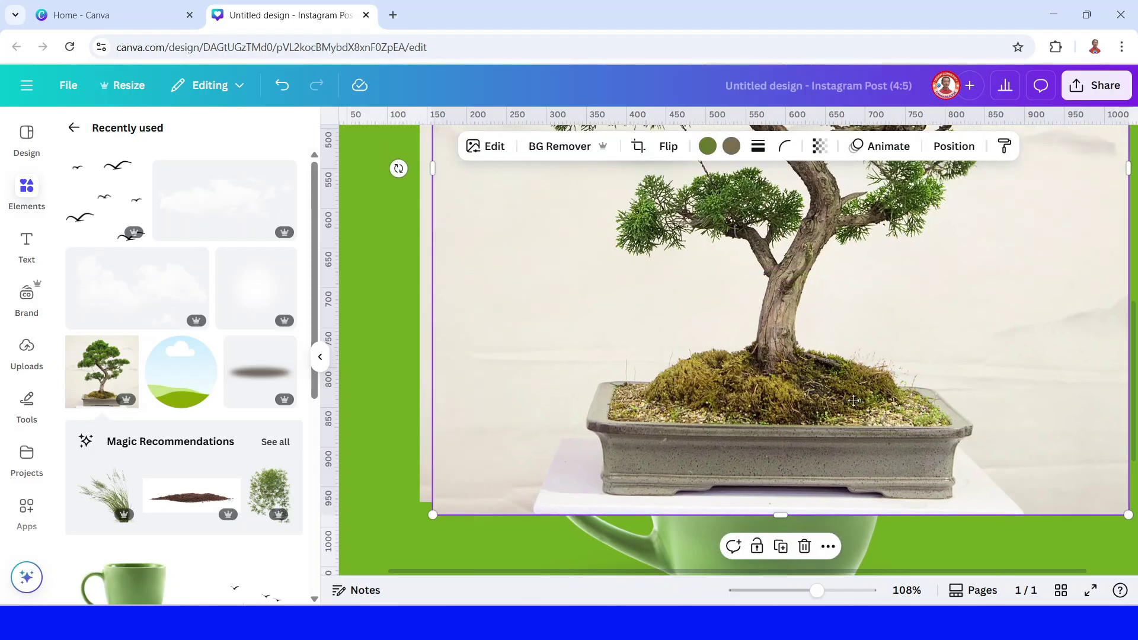
pyautogui.moveTo(854, 400); pyautogui.dragTo(774, 367)
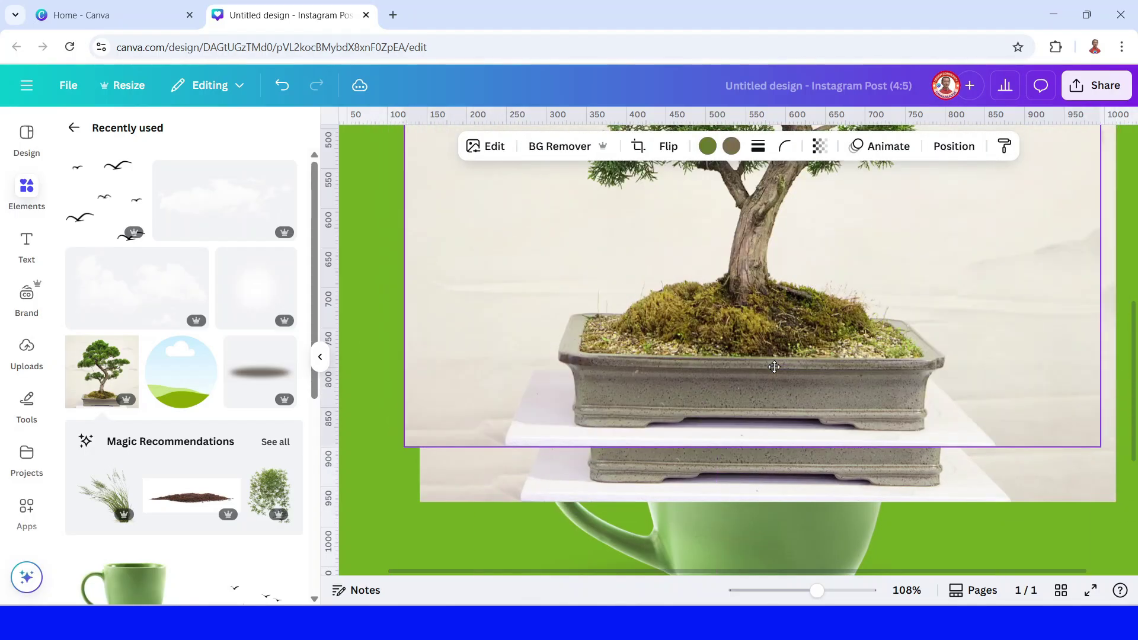
pyautogui.press('Delete')
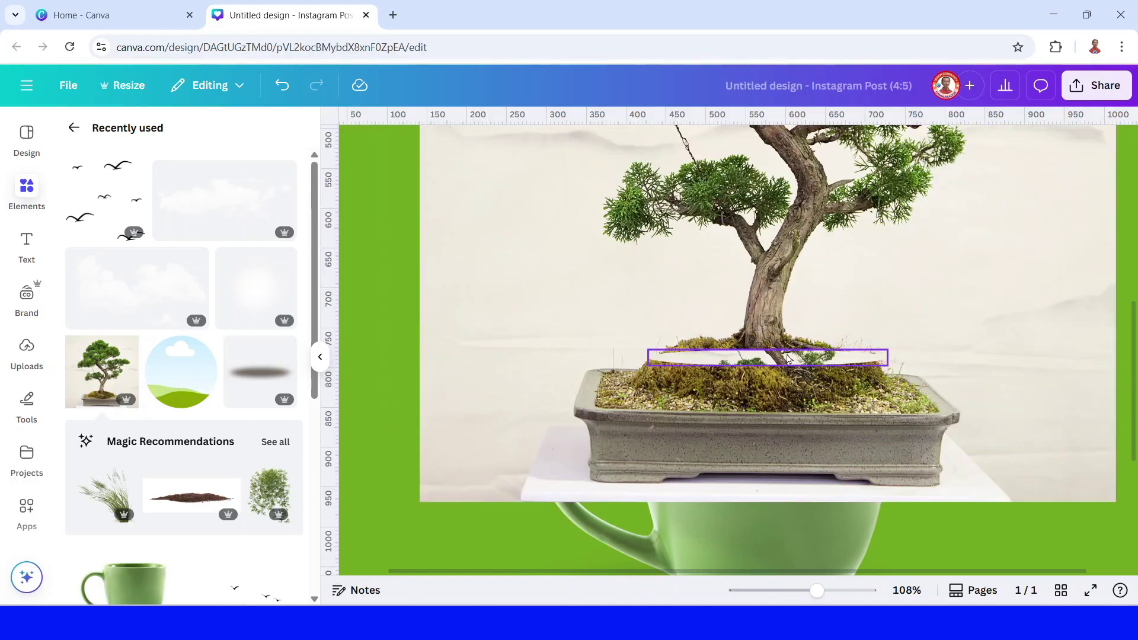
pyautogui.click(786, 358)
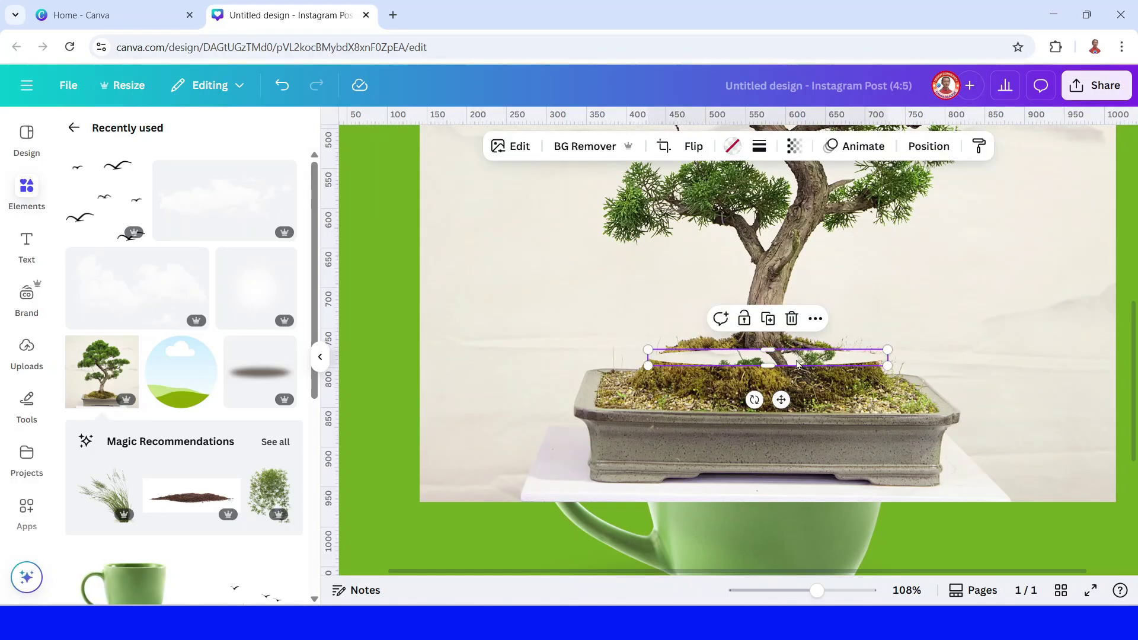
# Uncrop the thin strip to reveal the full bonsai photo with its pale background
pyautogui.doubleClick(796, 359)
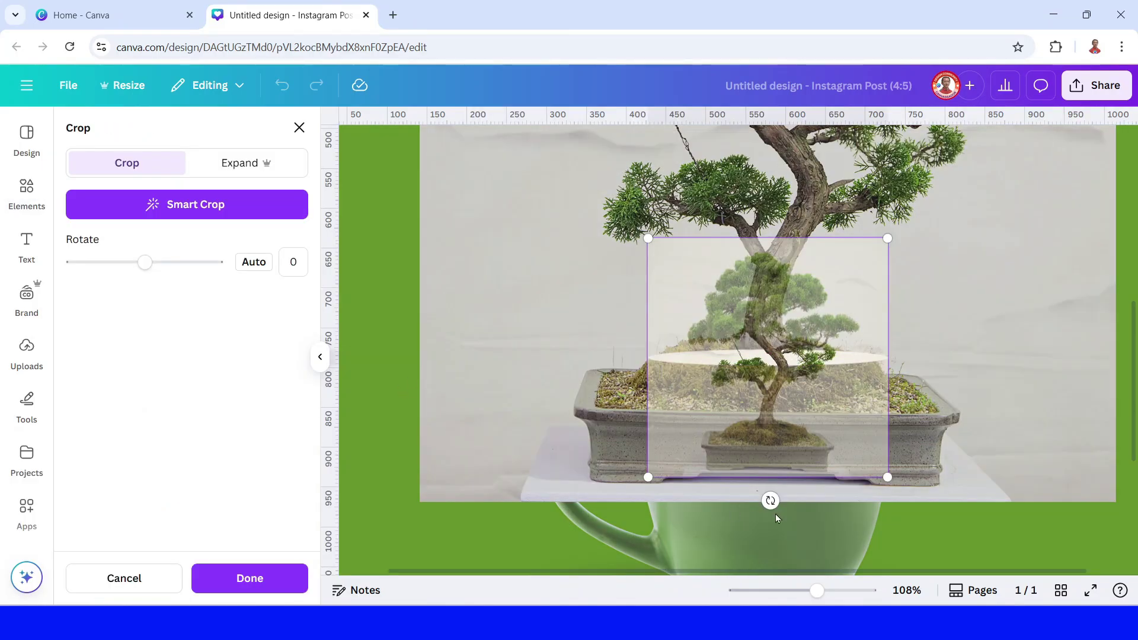
pyautogui.moveTo(811, 449); pyautogui.dragTo(811, 474)
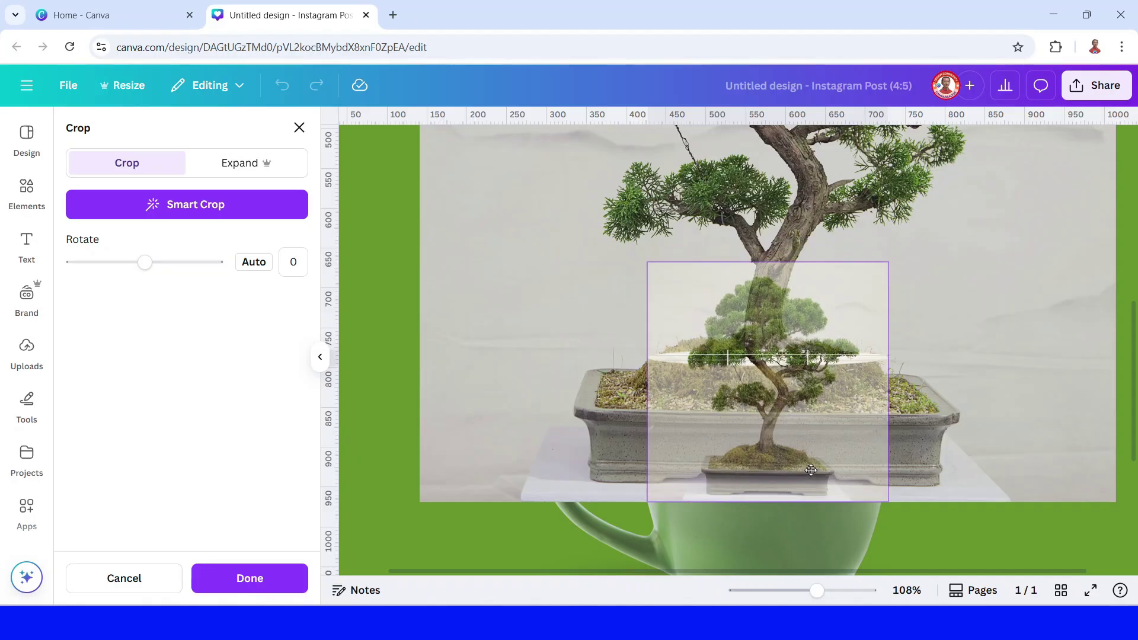
pyautogui.moveTo(887, 263); pyautogui.dragTo(1113, 121)
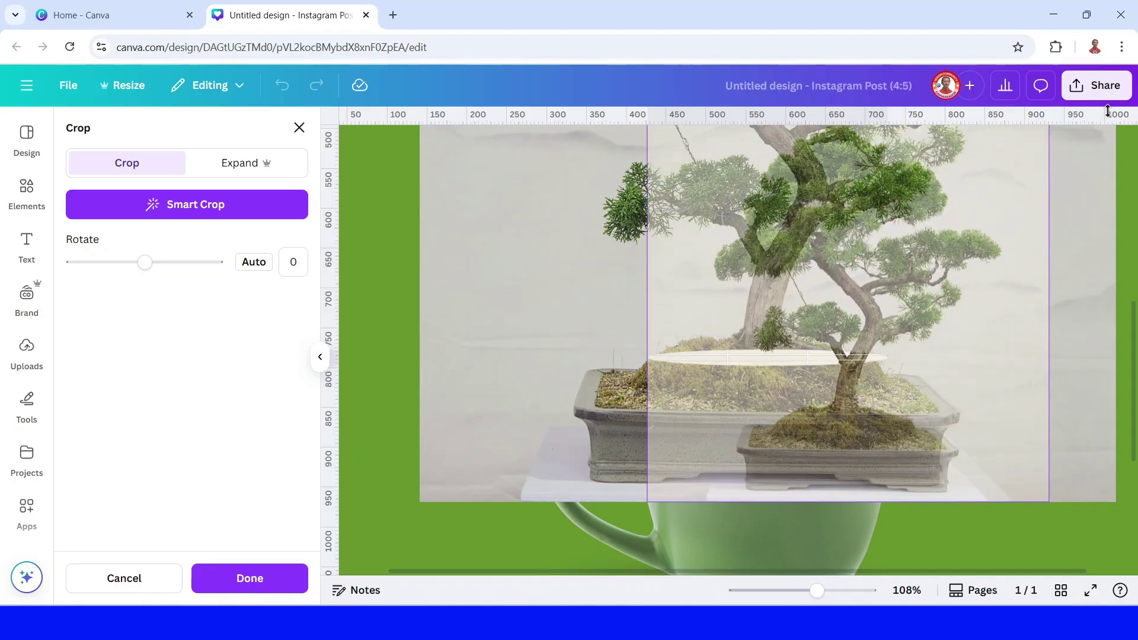
pyautogui.scroll(5, 800, 261)
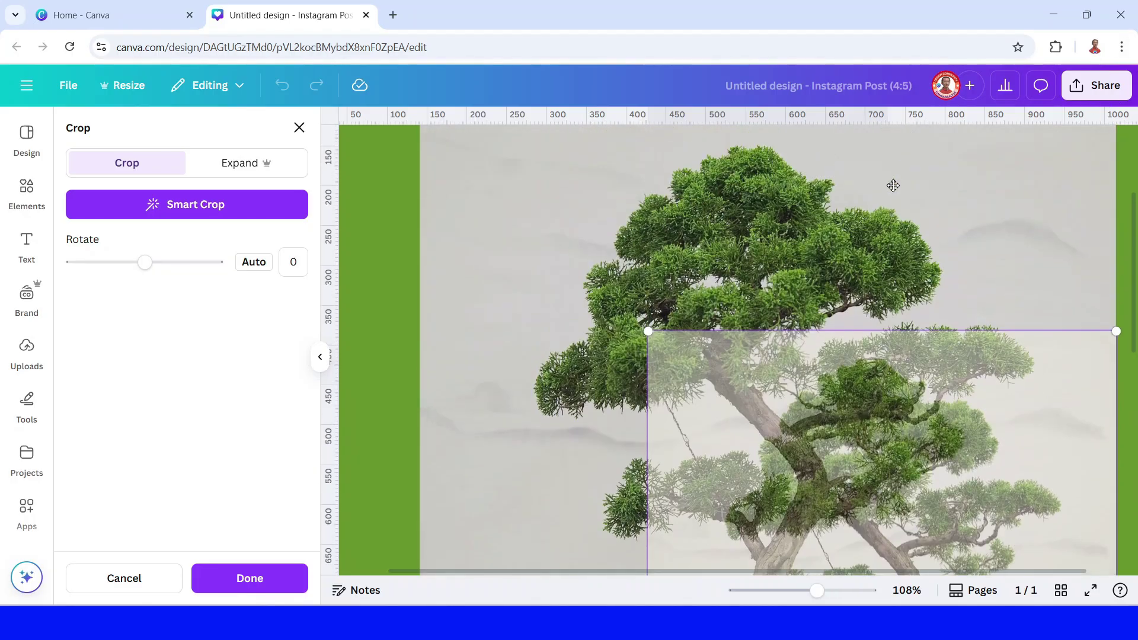
pyautogui.moveTo(646, 406); pyautogui.dragTo(422, 179)
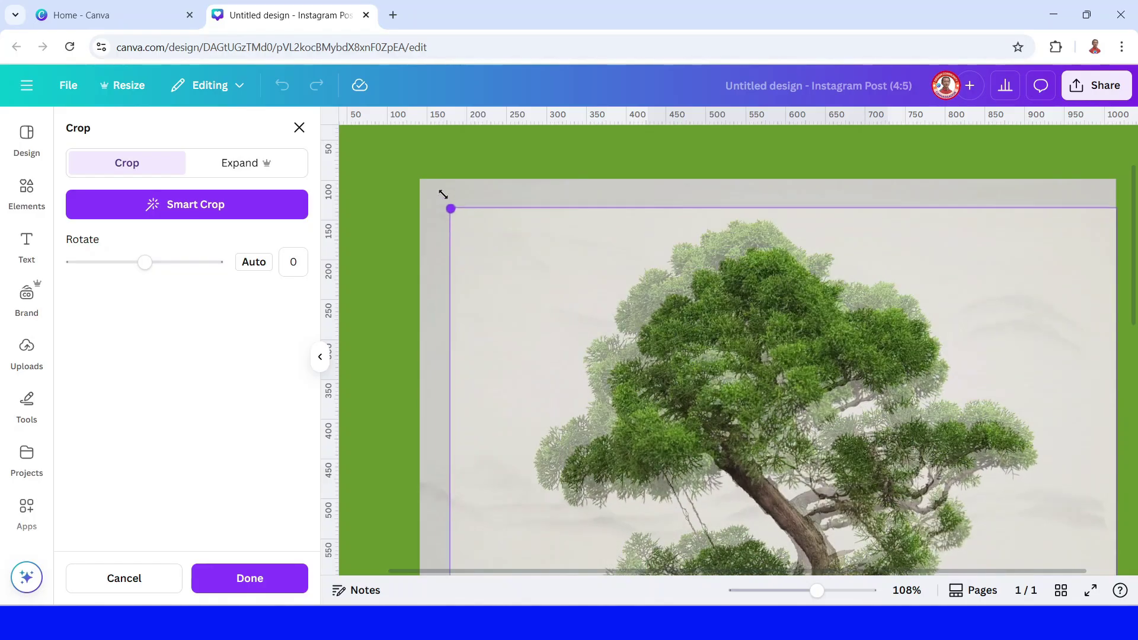
pyautogui.click(261, 580)
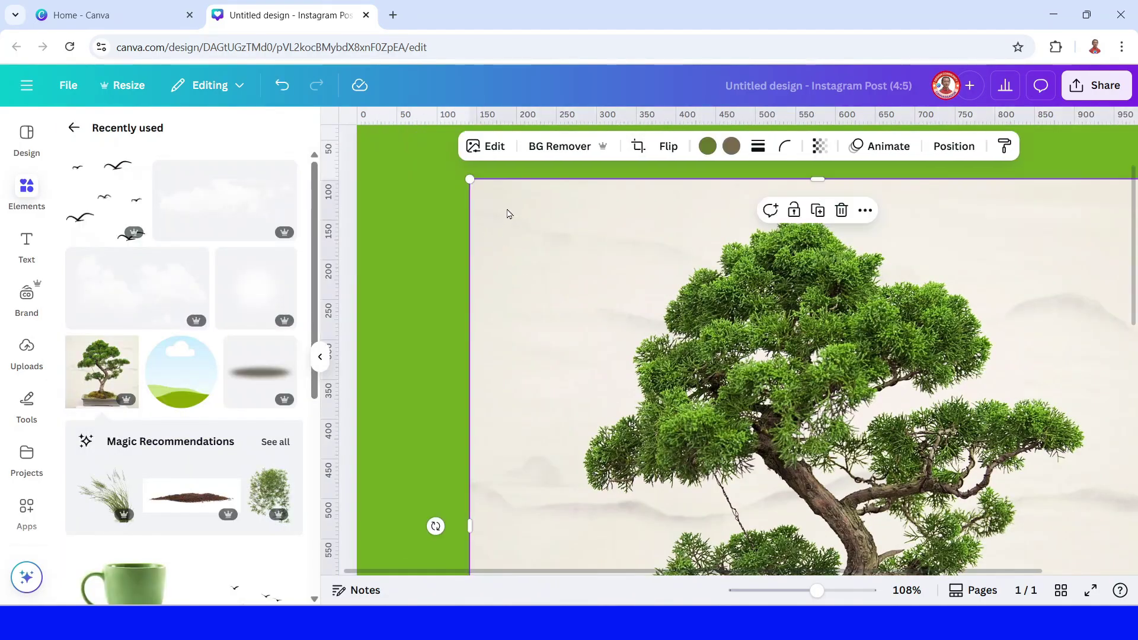
# Remove the bonsai photo's background and crop its bottom up to the mug rim
pyautogui.click(563, 148)
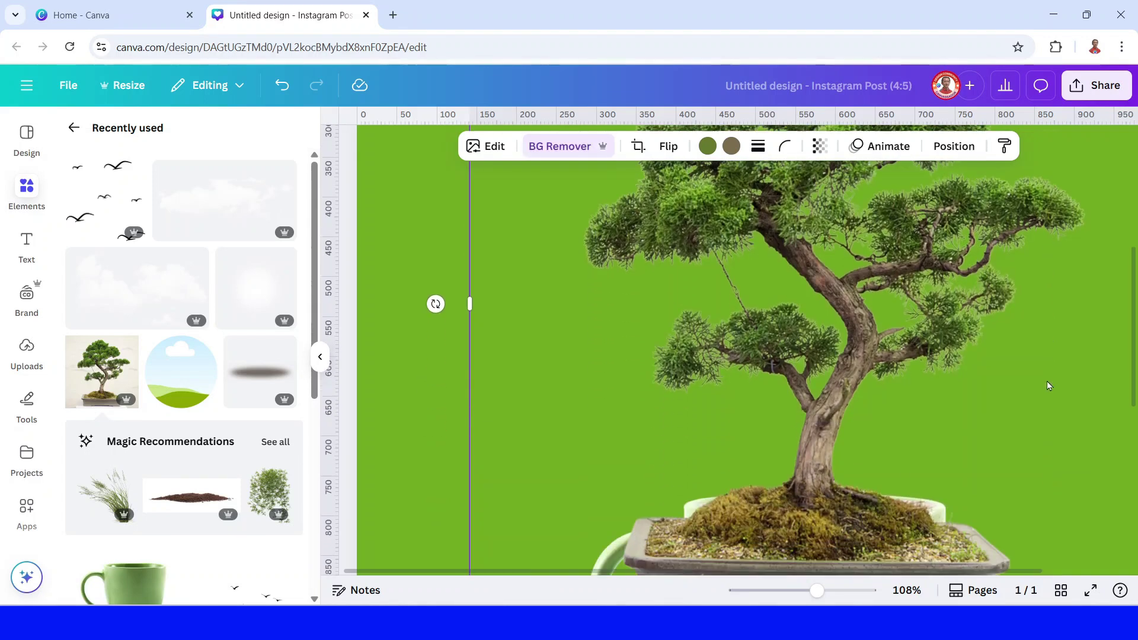
pyautogui.scroll(-5, 1047, 382)
pyautogui.moveTo(817, 500); pyautogui.dragTo(839, 359)
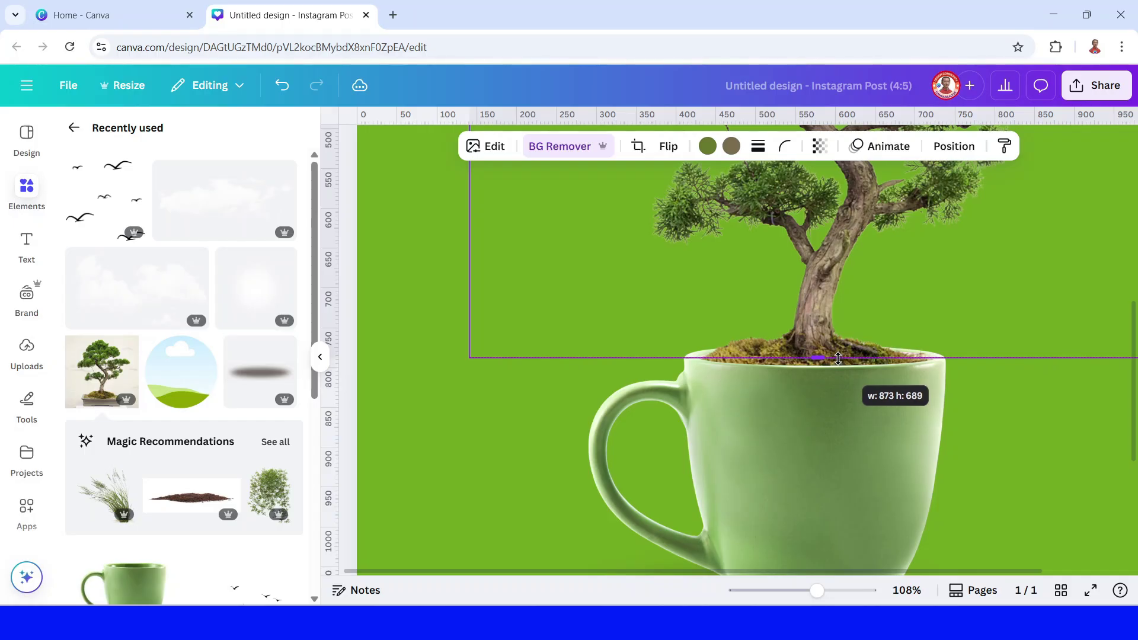
pyautogui.hotkey('ctrl', 'alt', '0')
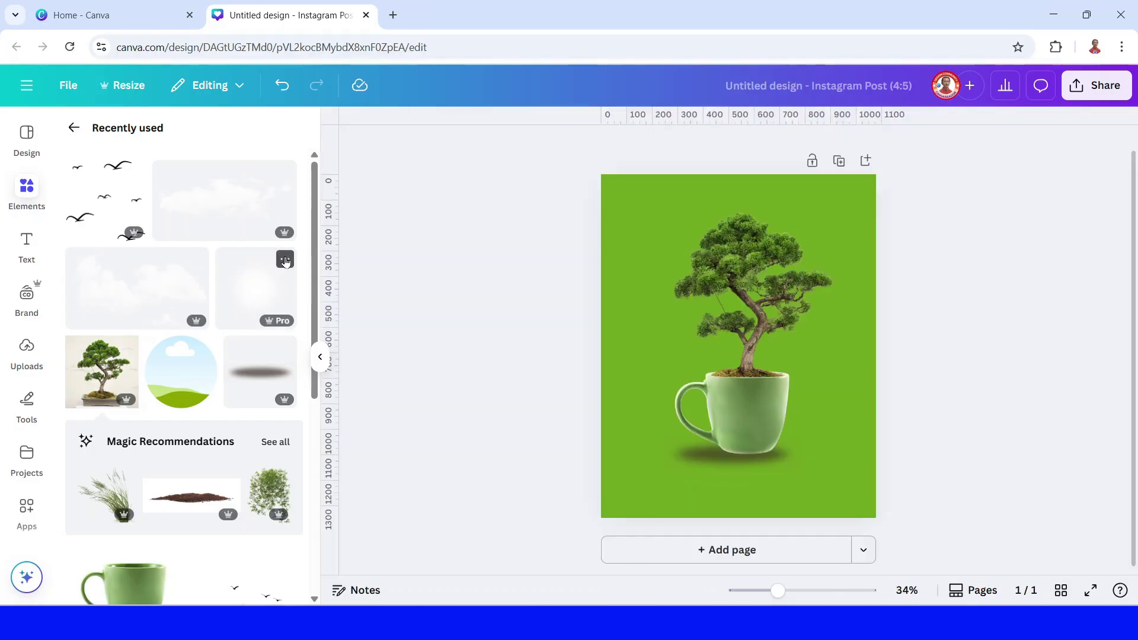
# Add a half-transparent White Circle Blur glow, enlarged over the cup and sent behind tree and cup
pyautogui.click(285, 259)
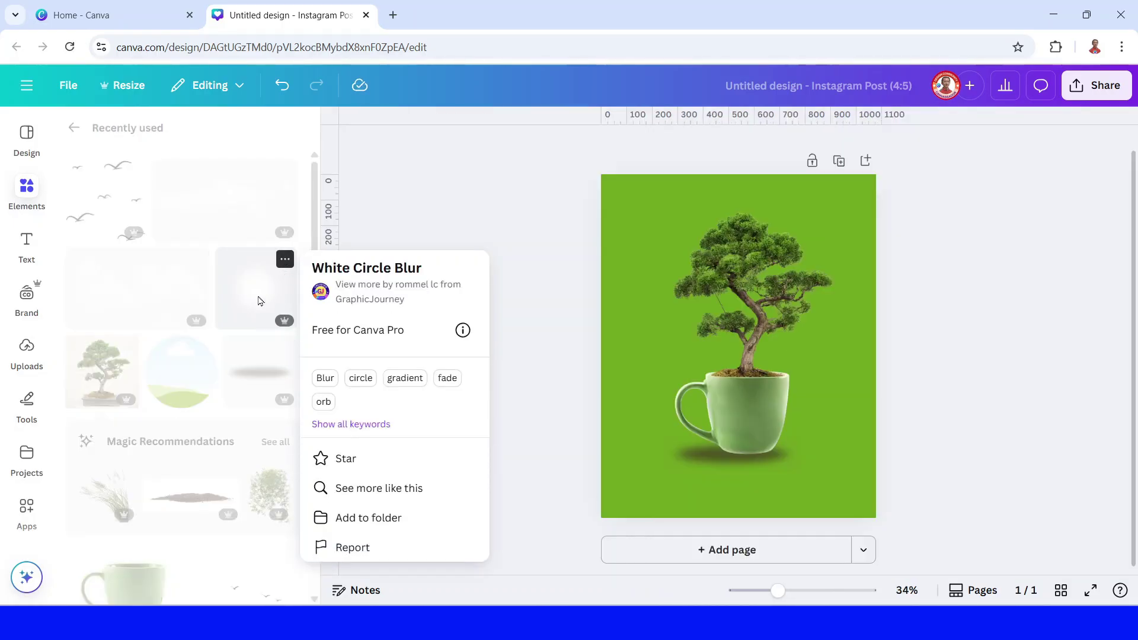
pyautogui.click(259, 299)
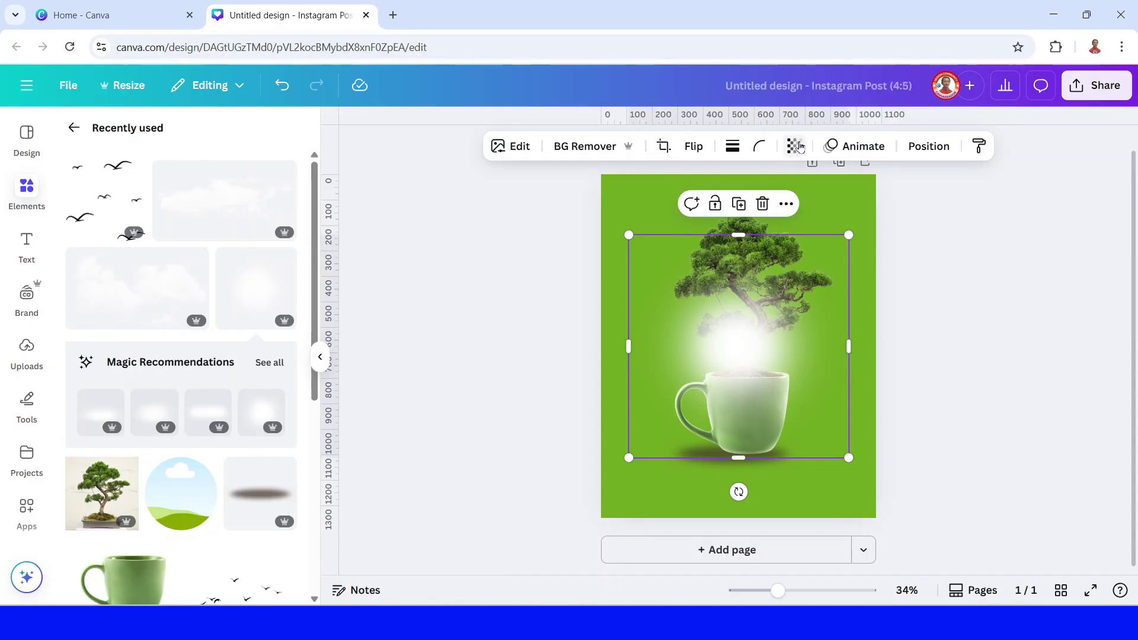
pyautogui.click(796, 146)
pyautogui.moveTo(773, 213); pyautogui.dragTo(778, 207)
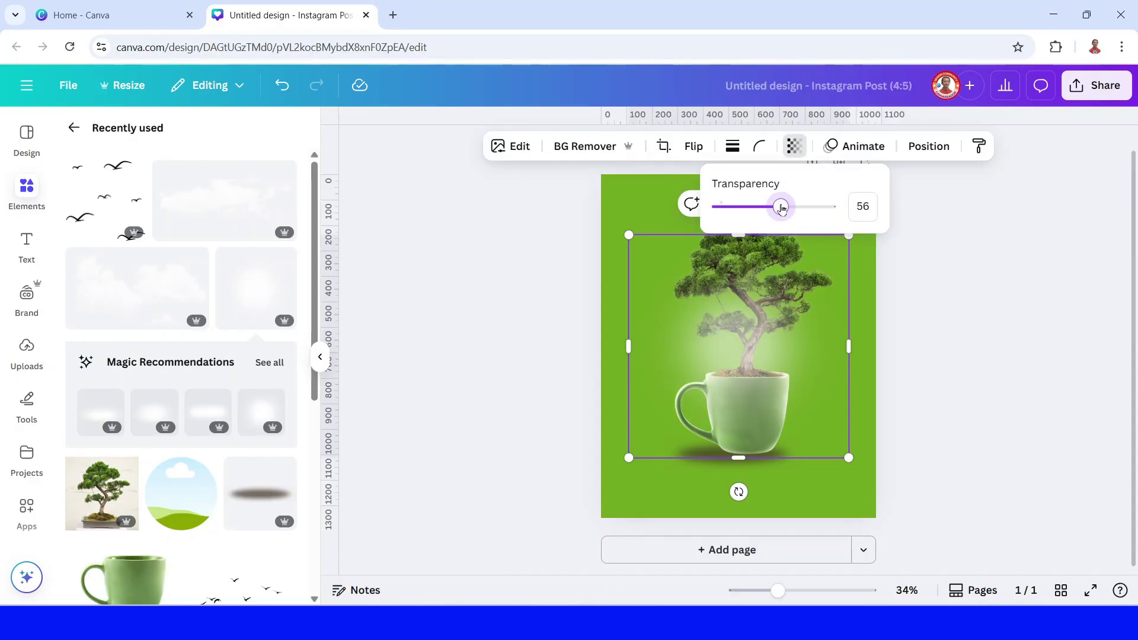
pyautogui.moveTo(794, 368); pyautogui.dragTo(787, 413)
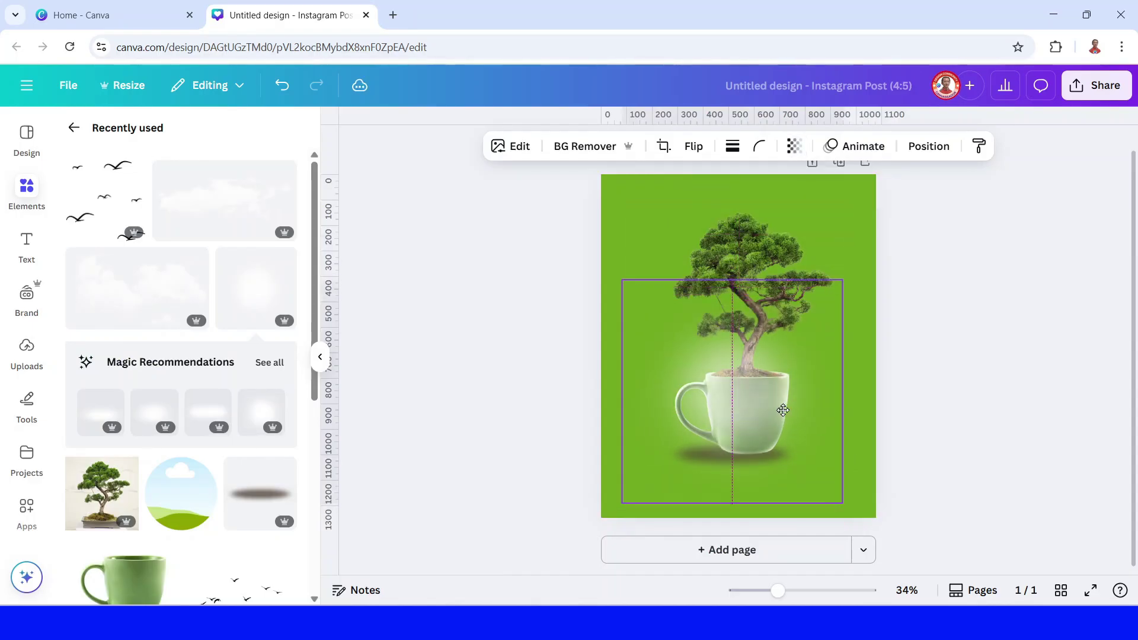
pyautogui.moveTo(841, 280); pyautogui.dragTo(886, 226)
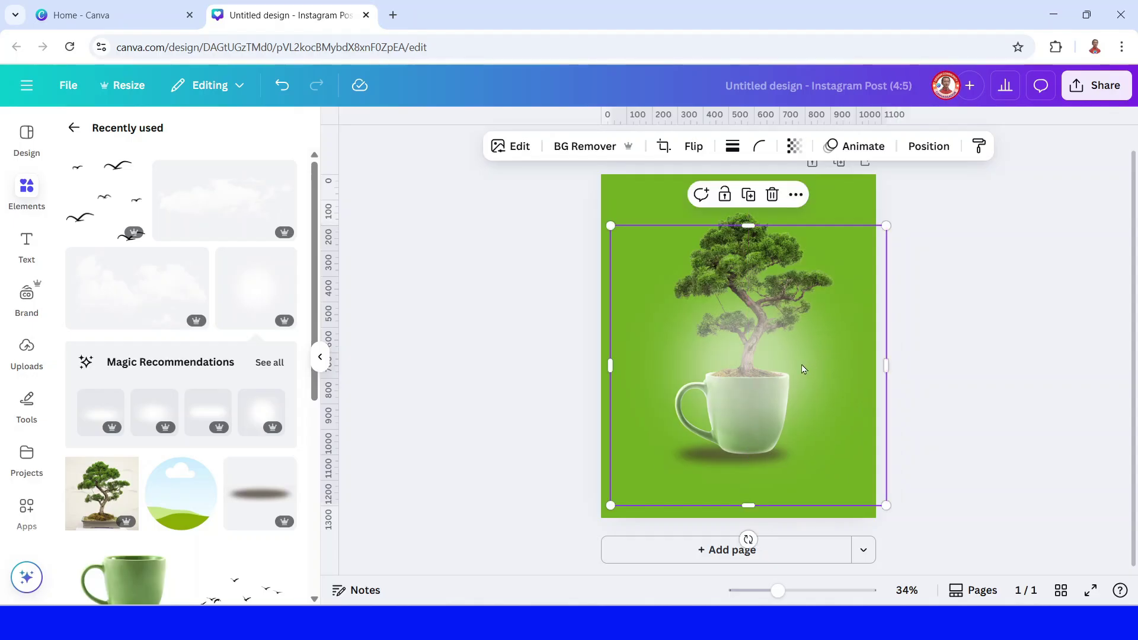
pyautogui.rightClick(802, 369)
pyautogui.moveTo(897, 287)
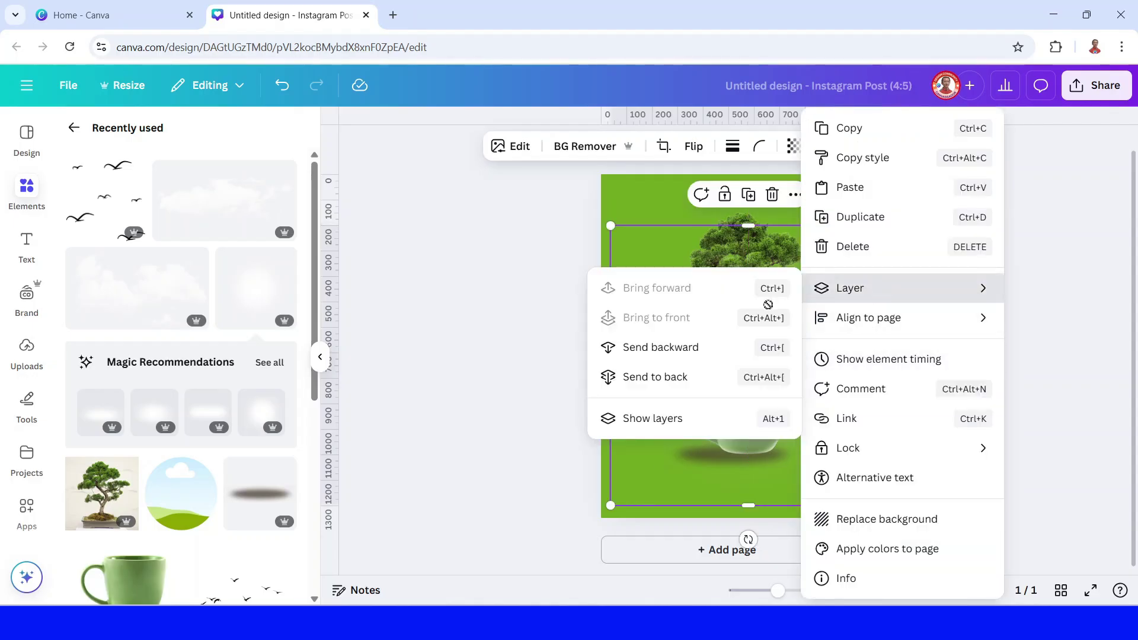
pyautogui.click(685, 378)
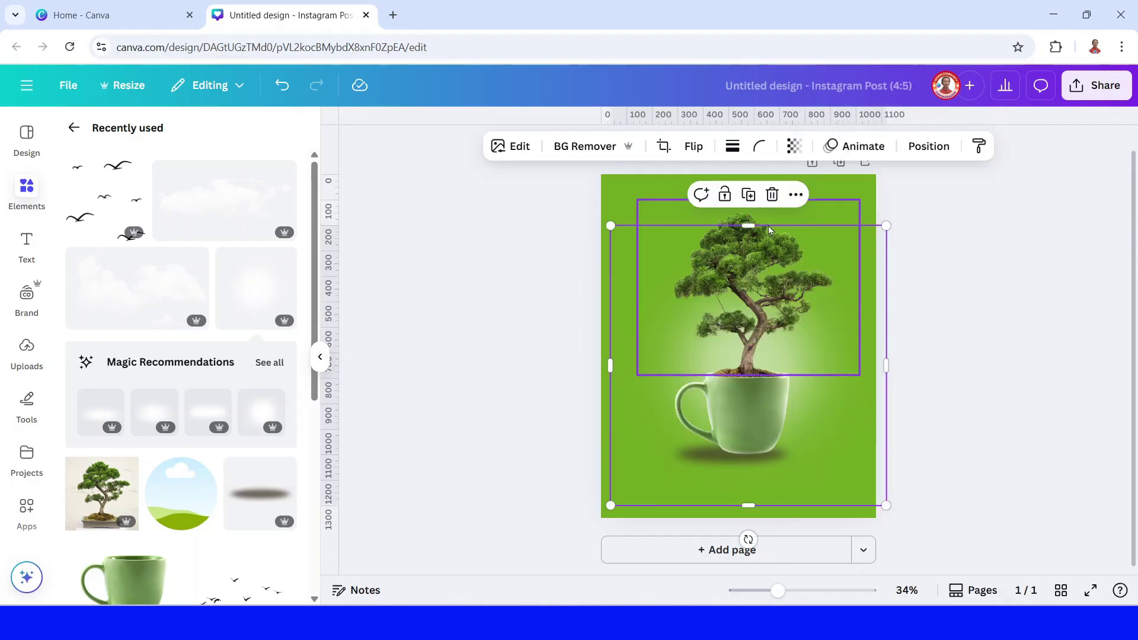
# Duplicate the glow, place the copy behind the tree crown, and check the grouped arrangement
pyautogui.click(749, 195)
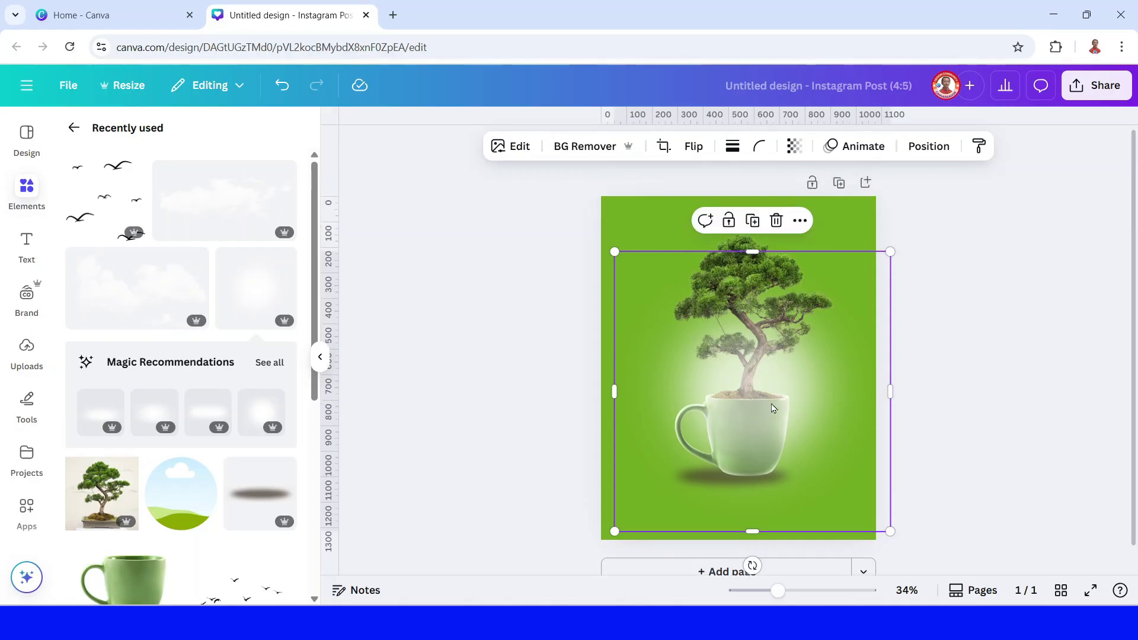
pyautogui.moveTo(774, 388); pyautogui.dragTo(770, 297)
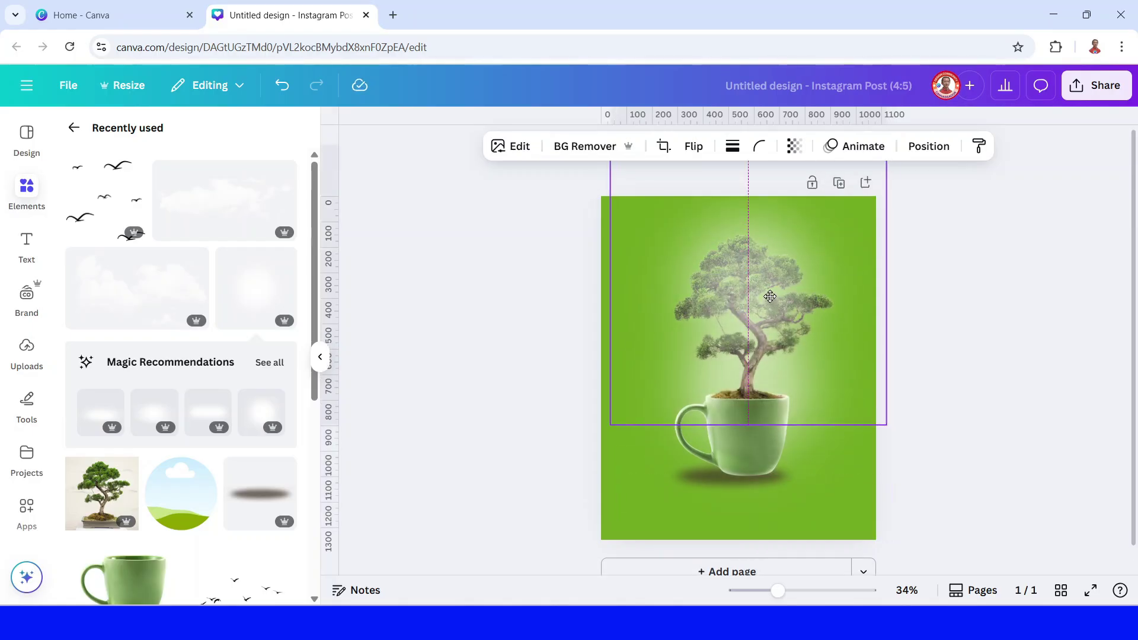
pyautogui.rightClick(770, 300)
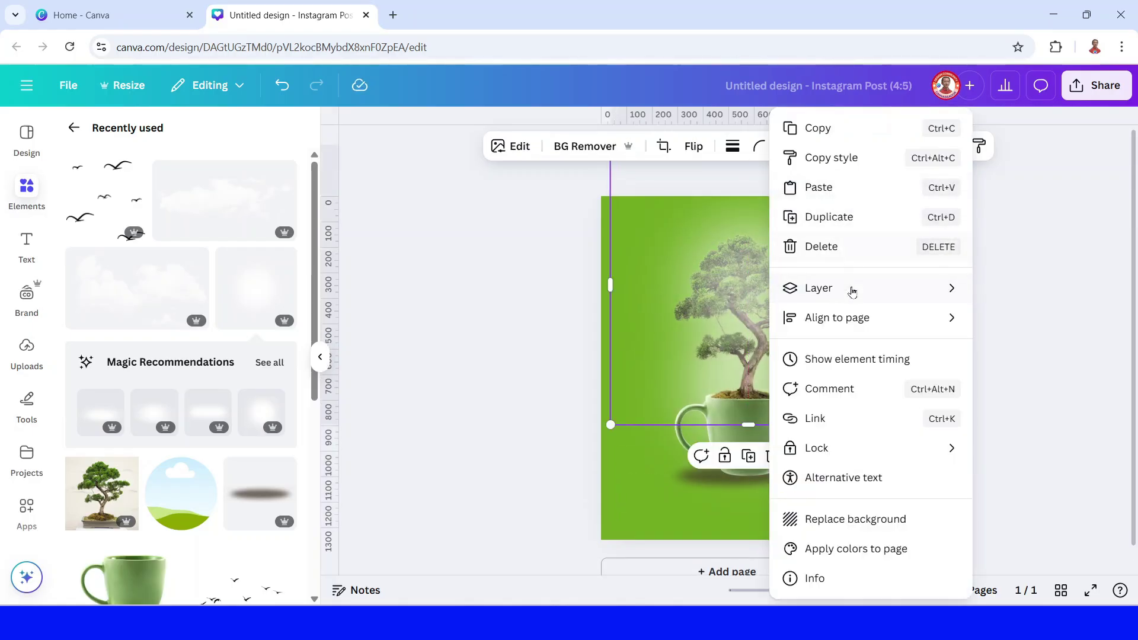
pyautogui.moveTo(817, 288)
pyautogui.click(663, 346)
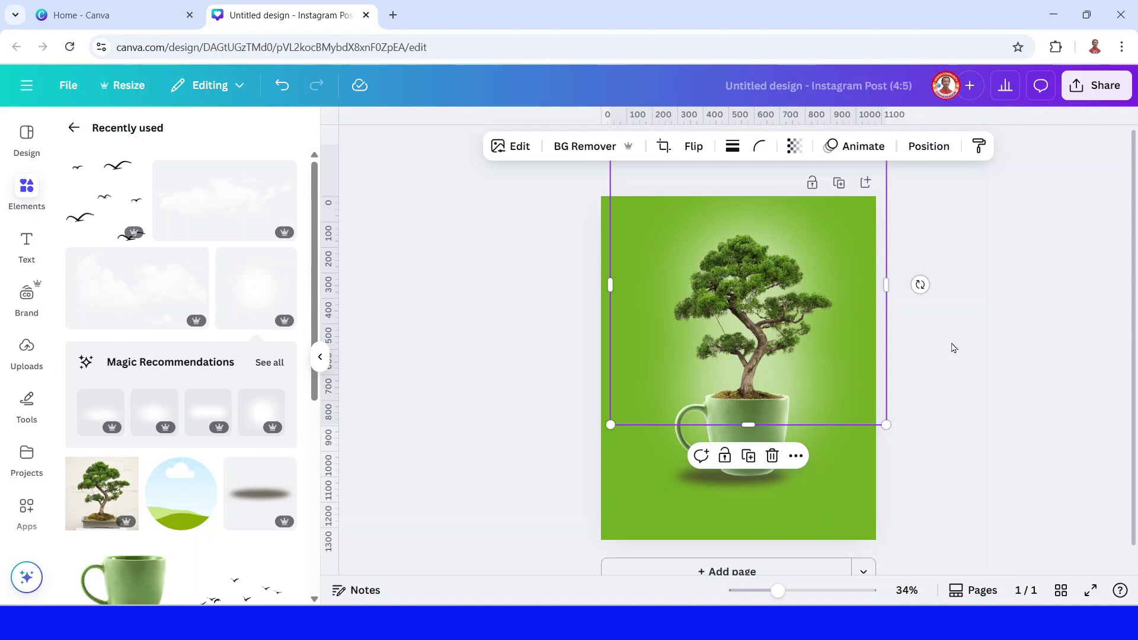
pyautogui.click(988, 349)
pyautogui.moveTo(959, 203); pyautogui.dragTo(598, 581)
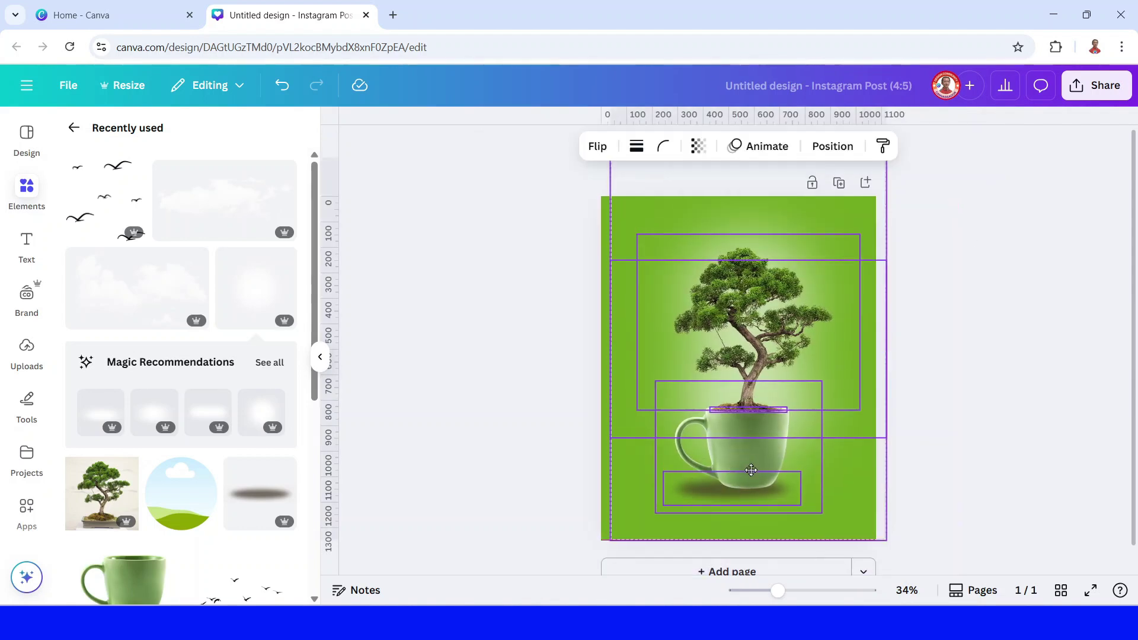
pyautogui.press('Escape')
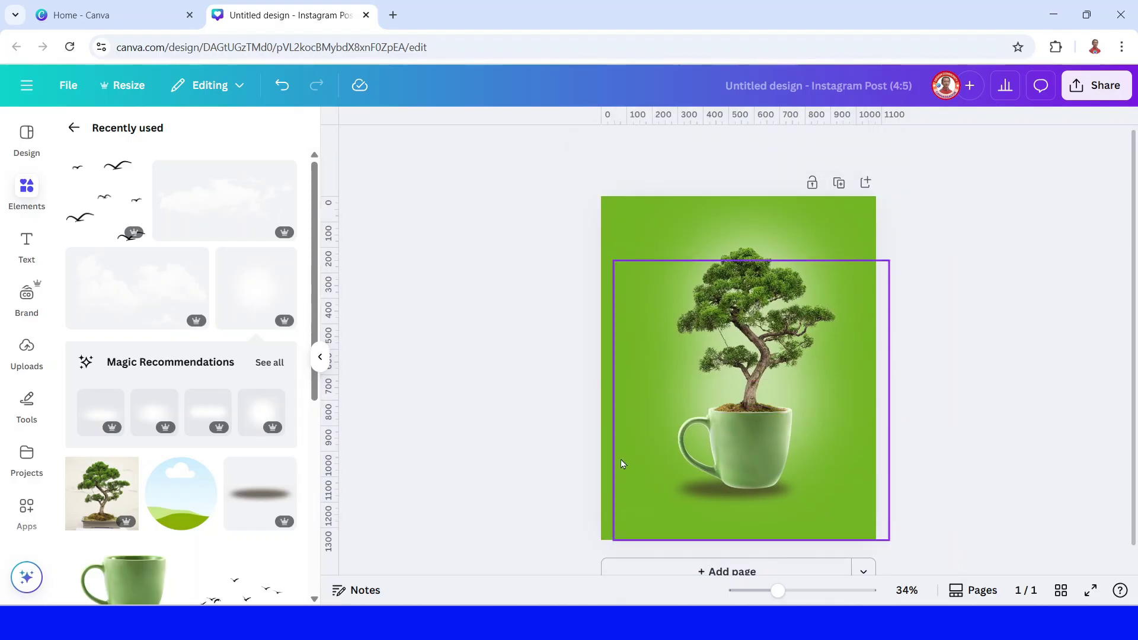
# Add the White Clouds Cutout and apply a whole-image blur at intensity 61
pyautogui.click(285, 178)
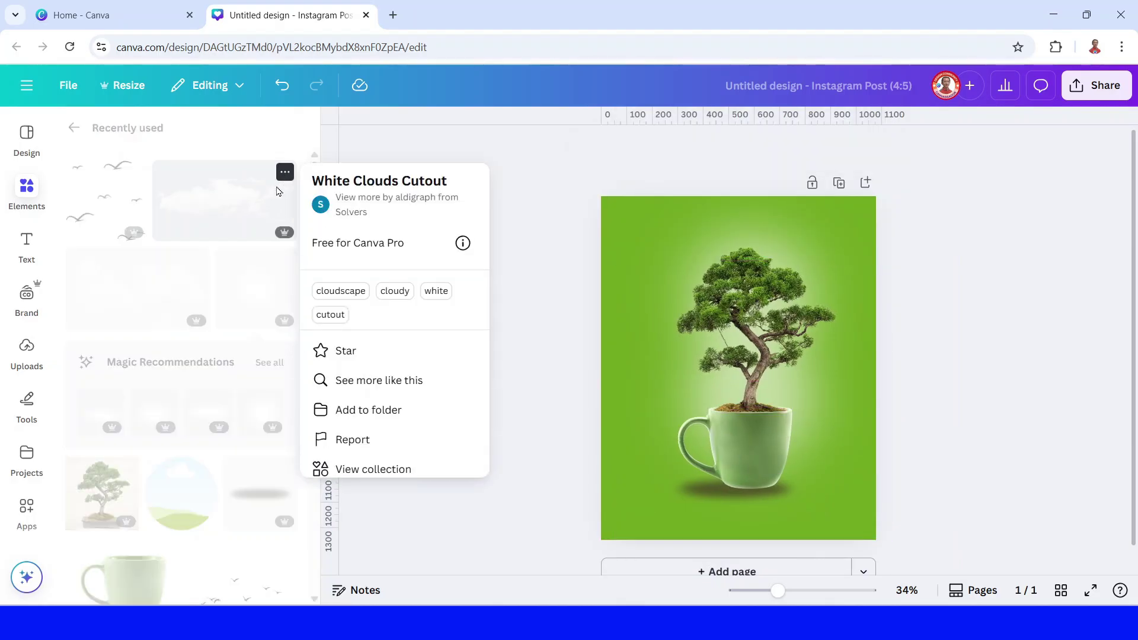
pyautogui.click(232, 206)
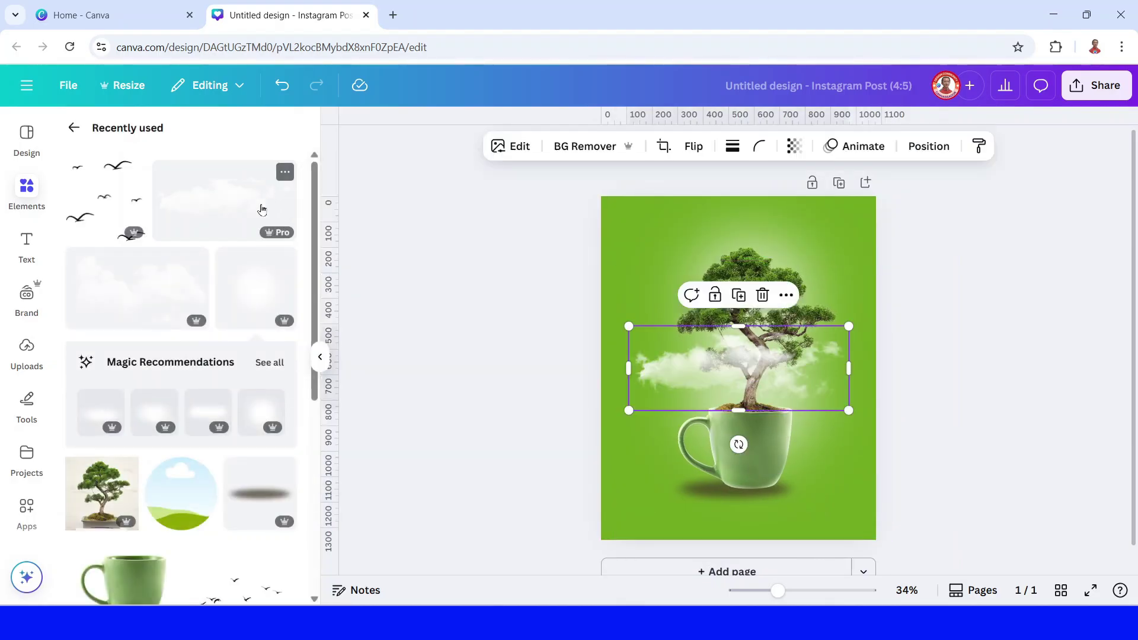
pyautogui.click(519, 146)
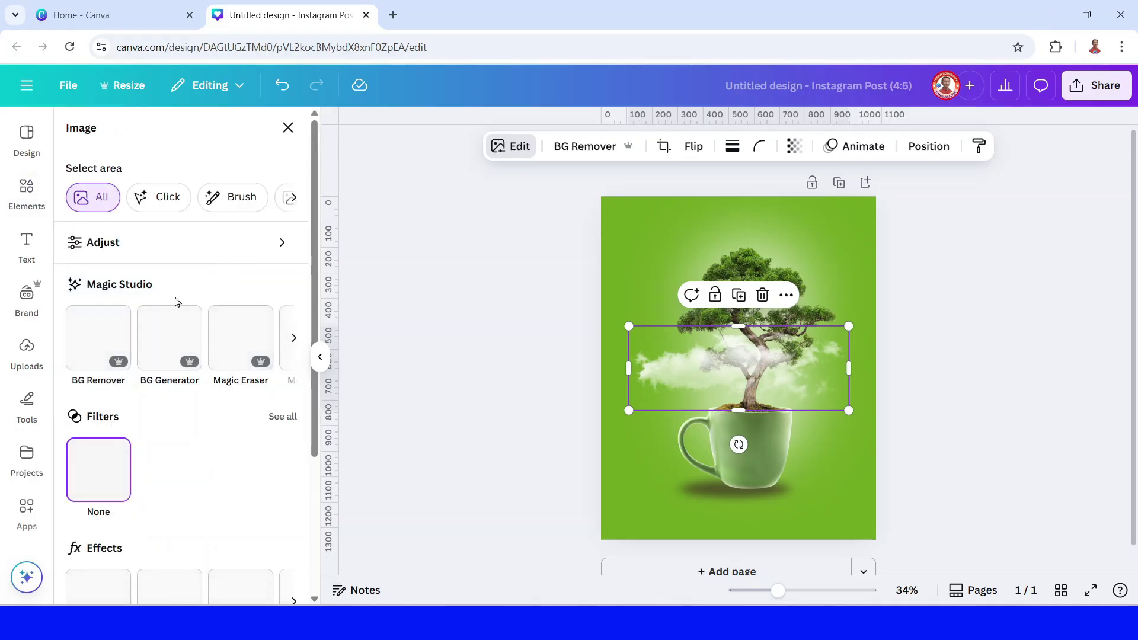
pyautogui.scroll(-1, 197, 424)
pyautogui.scroll(-2, 197, 424)
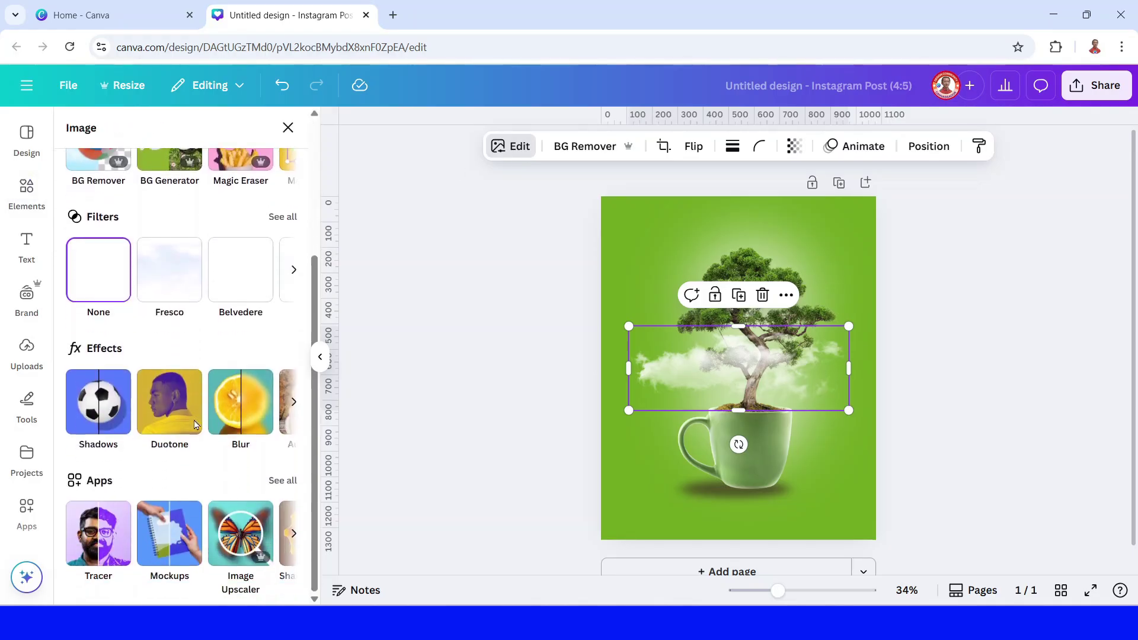
pyautogui.click(243, 416)
pyautogui.click(251, 178)
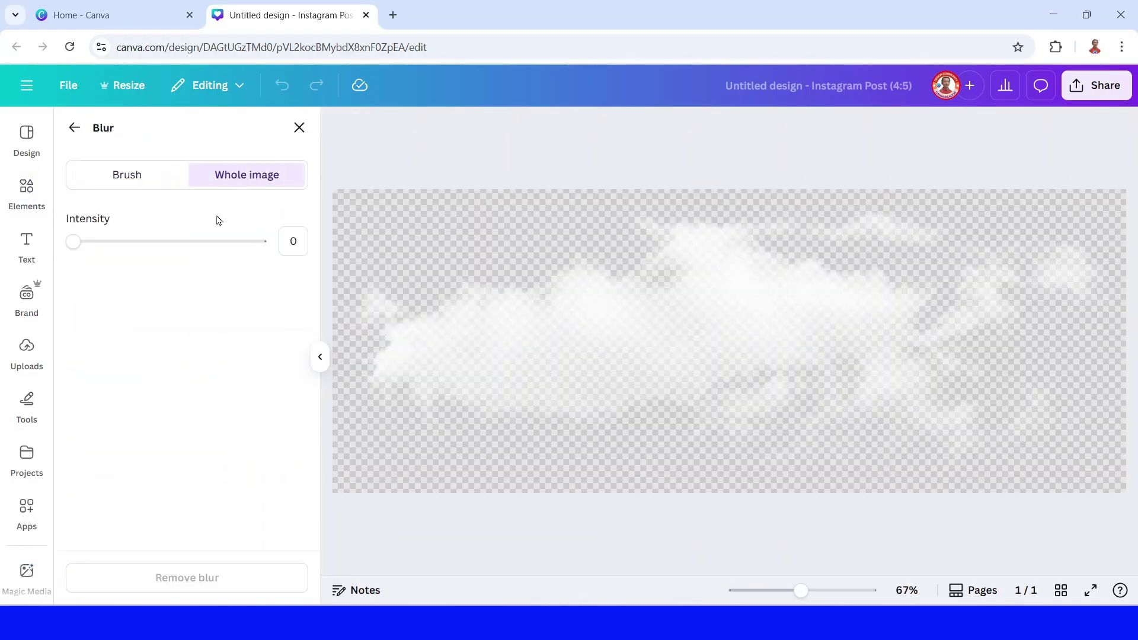
pyautogui.click(189, 241)
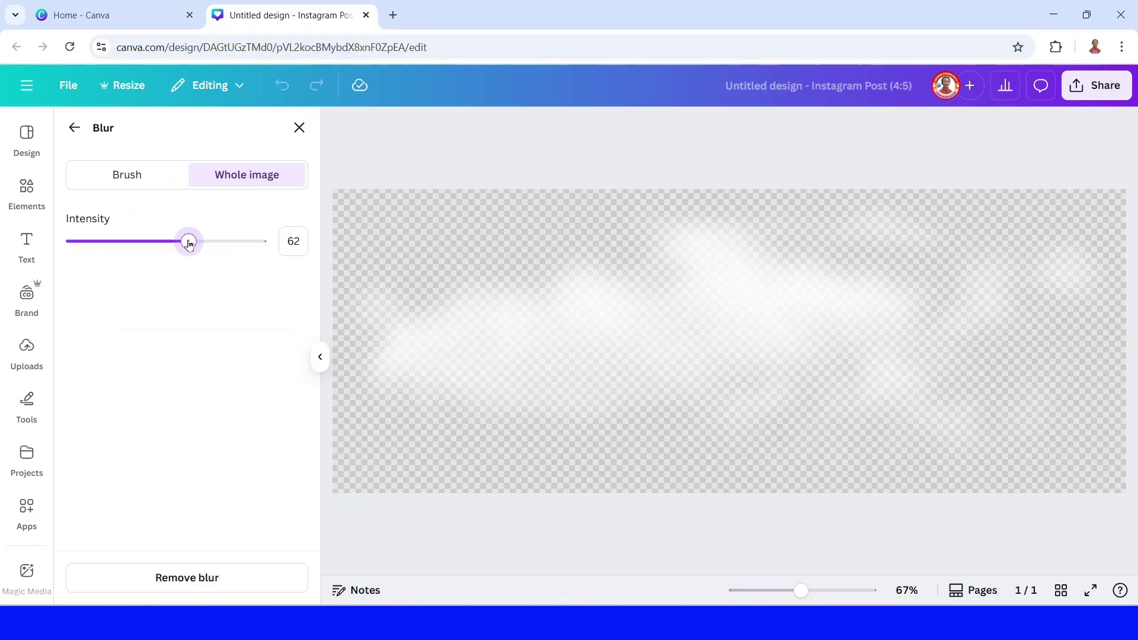
pyautogui.click(299, 128)
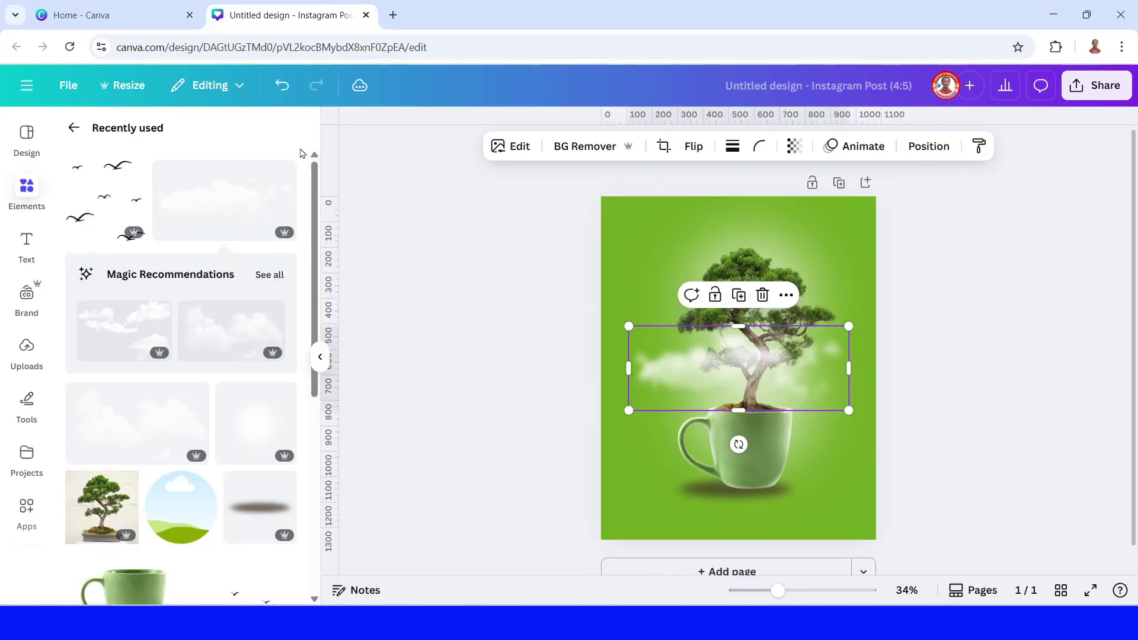
# Set the clouds' transparency to 70, move them right of the tree, and shrink slightly
pyautogui.click(794, 146)
pyautogui.click(797, 207)
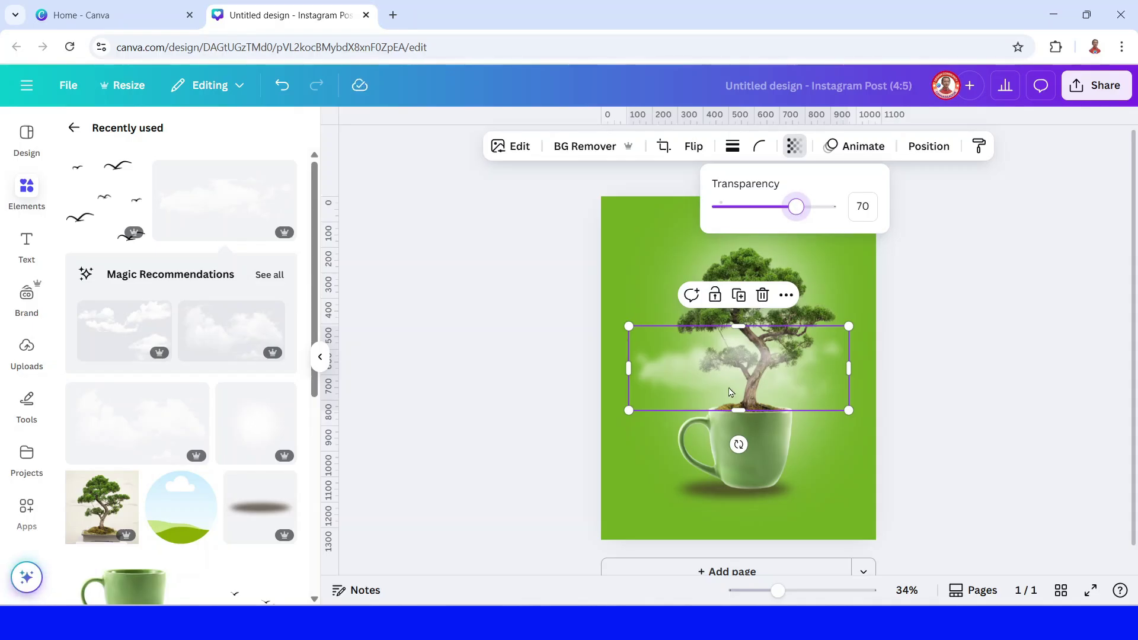
pyautogui.moveTo(729, 392); pyautogui.dragTo(821, 381)
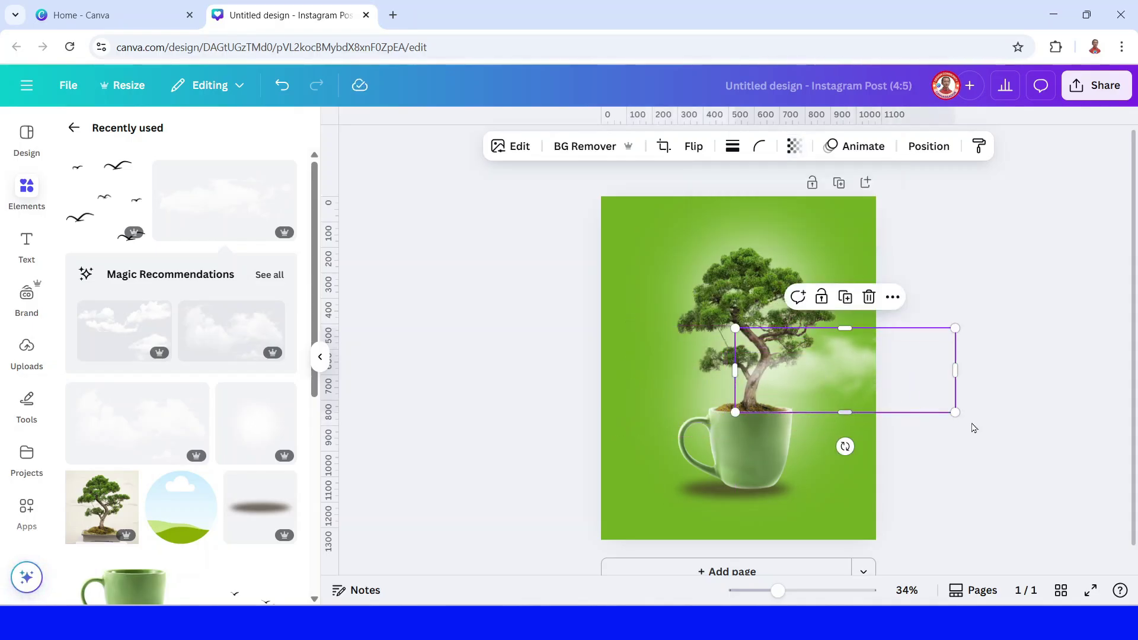
pyautogui.moveTo(956, 413); pyautogui.dragTo(933, 403)
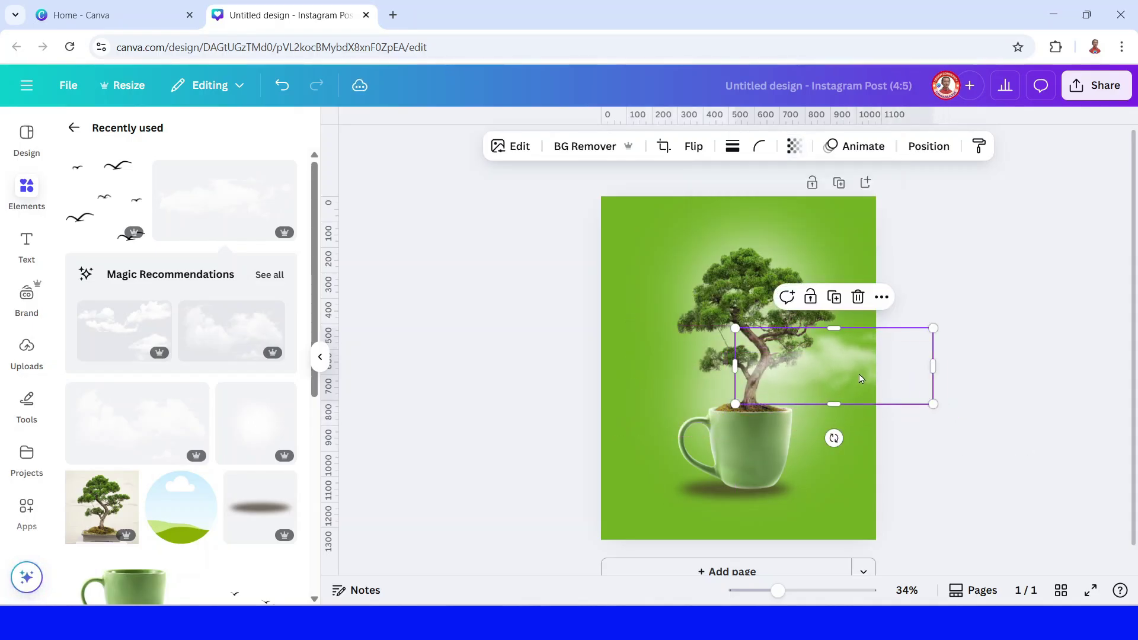
pyautogui.moveTo(137, 422)
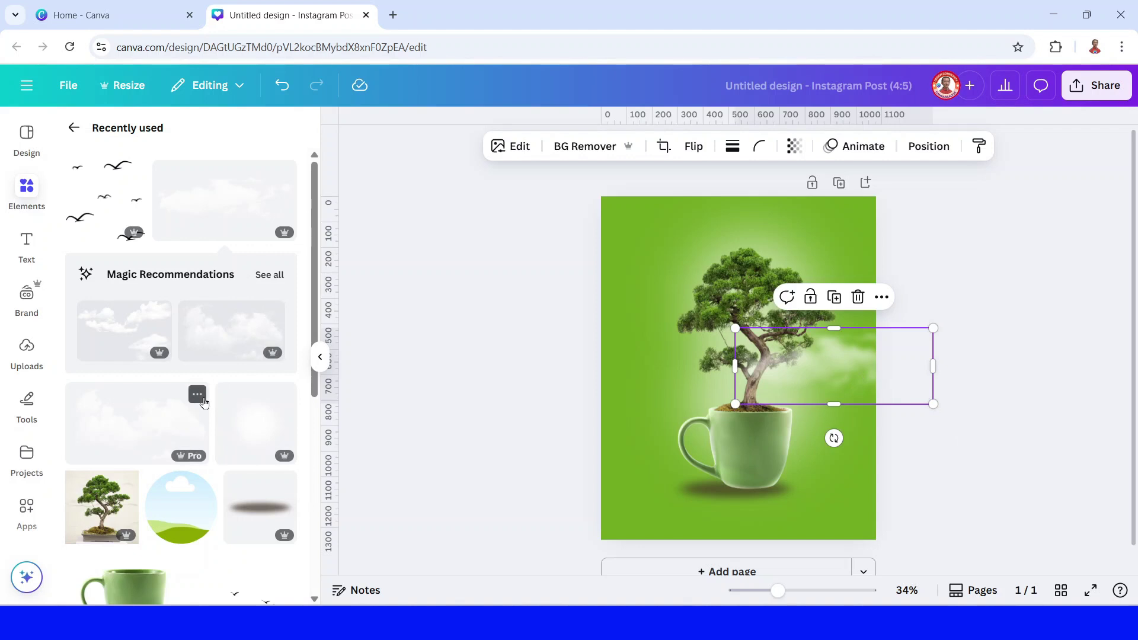
# Add a second, smaller clouds cutout at the top-left and send it behind the tree
pyautogui.click(202, 395)
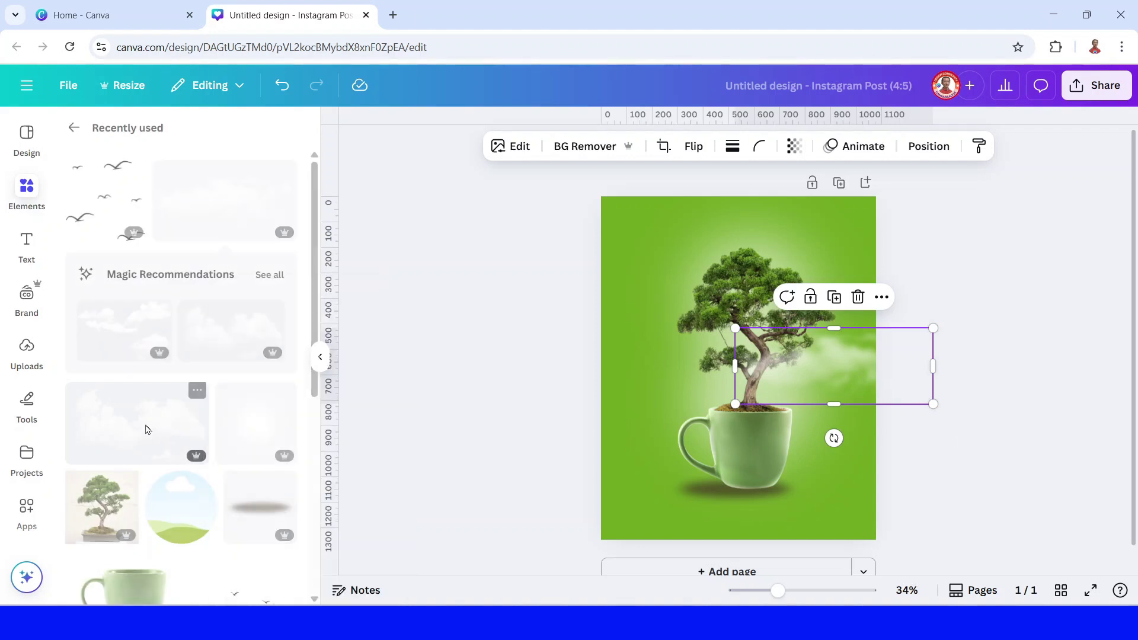
pyautogui.click(143, 428)
pyautogui.moveTo(851, 432); pyautogui.dragTo(790, 397)
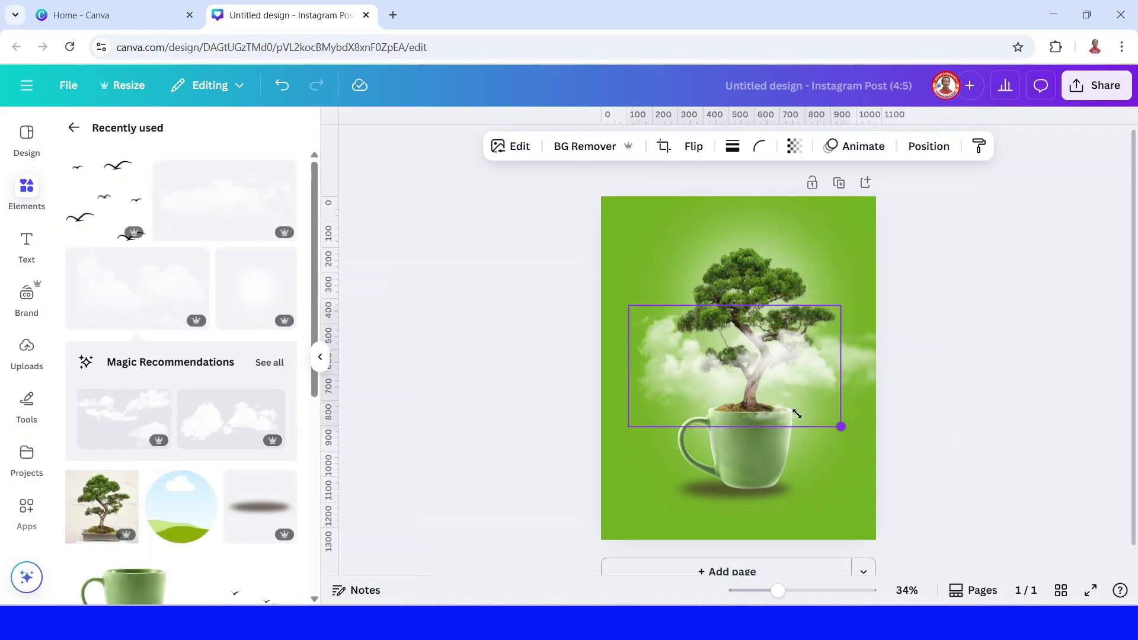
pyautogui.moveTo(731, 345); pyautogui.dragTo(683, 245)
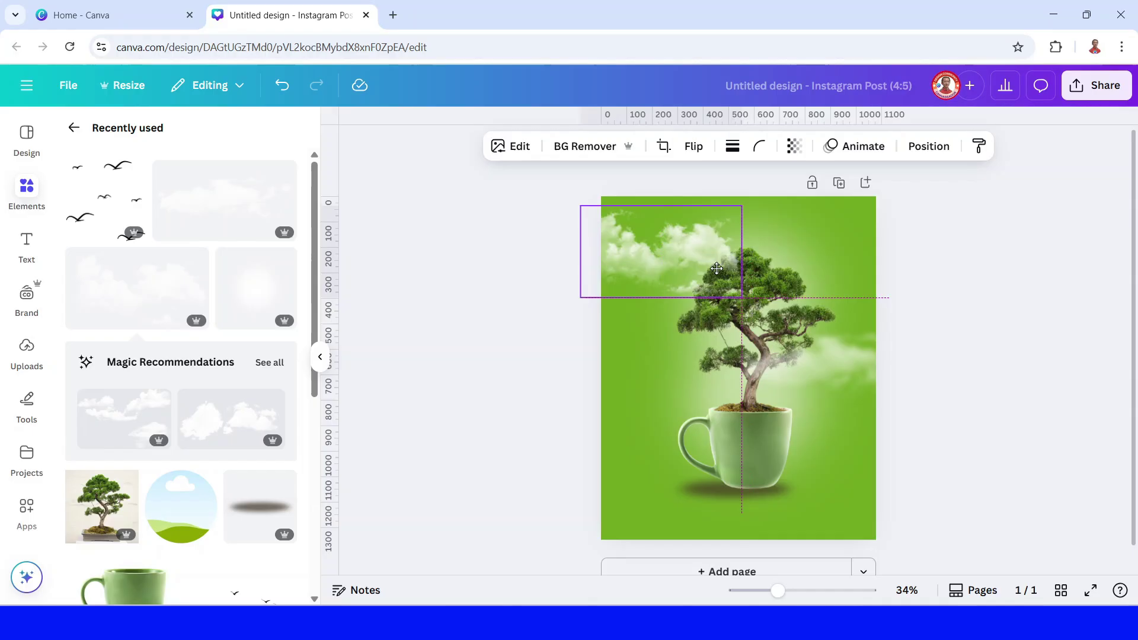
pyautogui.rightClick(683, 245)
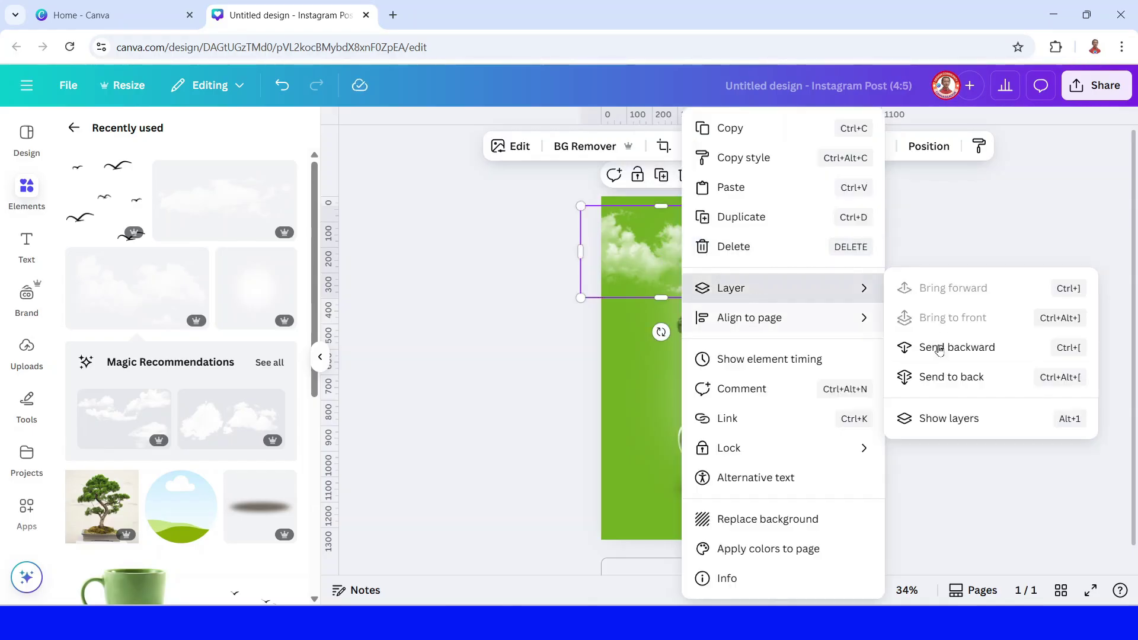
pyautogui.click(955, 375)
pyautogui.moveTo(741, 205); pyautogui.dragTo(738, 207)
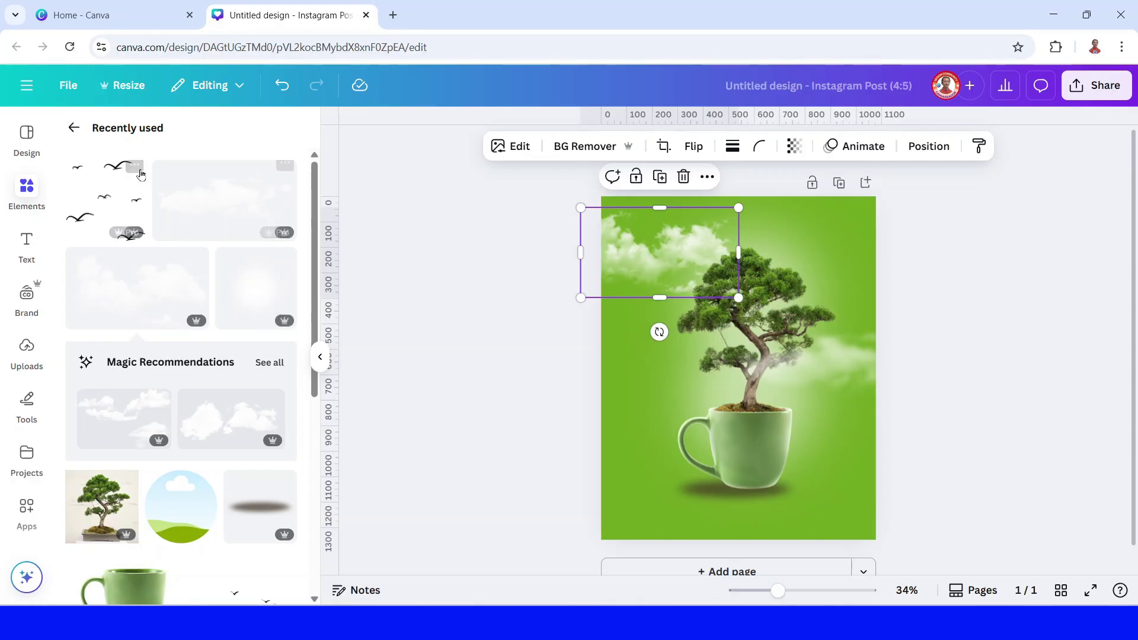
# Add the Flying Bird Silhouette and shrink it to a small flock near the tree top
pyautogui.click(136, 172)
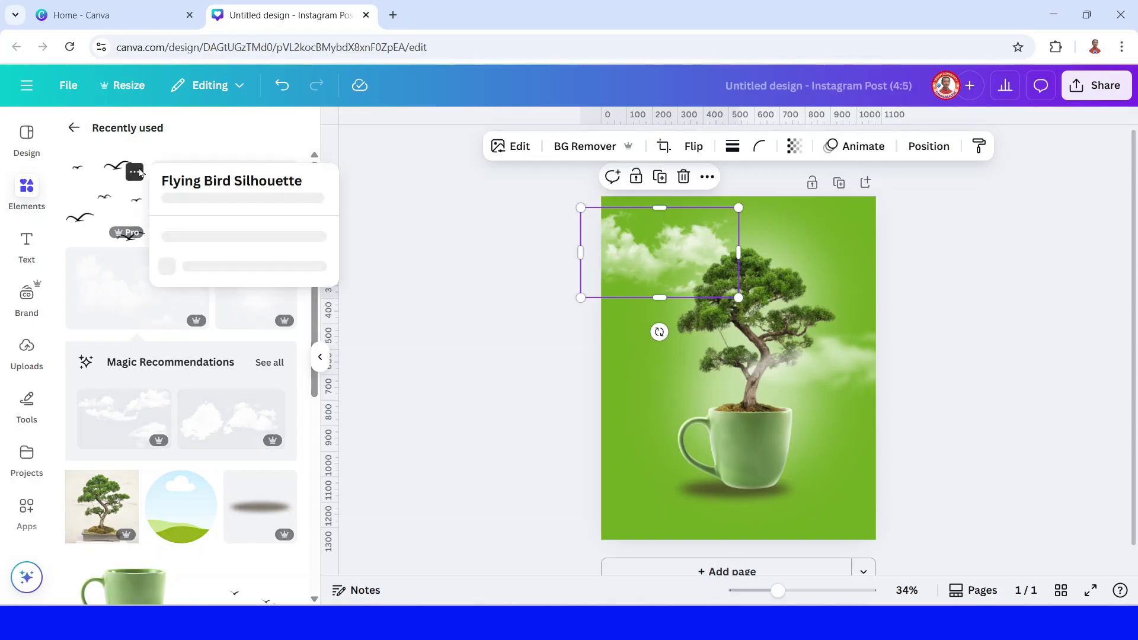
pyautogui.click(97, 205)
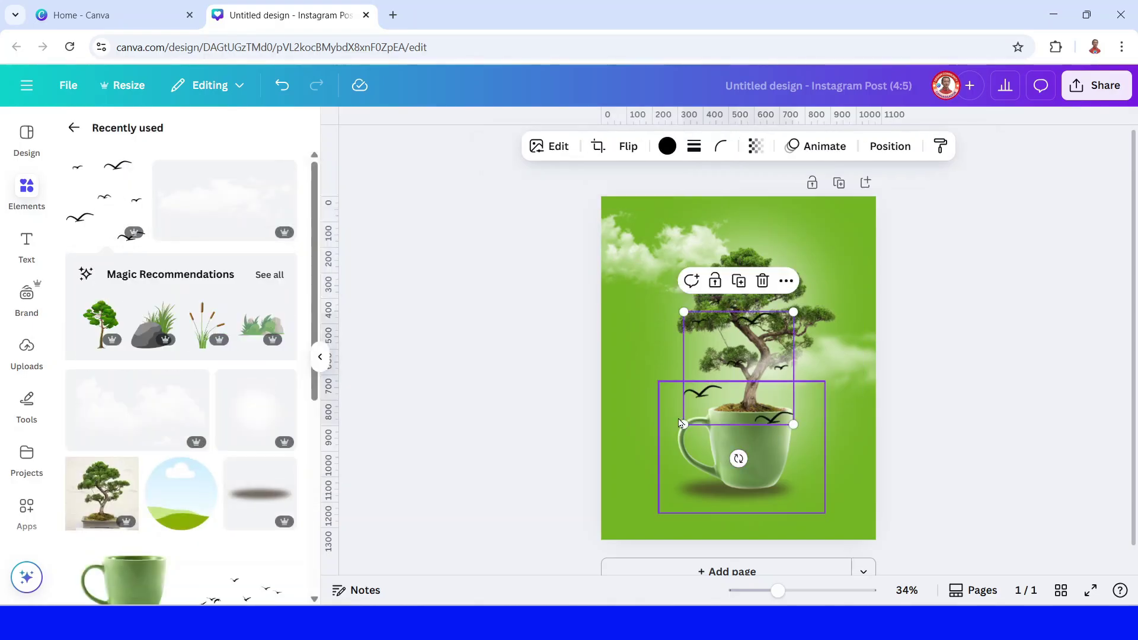
pyautogui.moveTo(683, 425)
pyautogui.mouseDown()
pyautogui.moveTo(782, 388)
pyautogui.moveTo(800, 346)
pyautogui.mouseUp()
pyautogui.moveTo(804, 282); pyautogui.dragTo(800, 289)
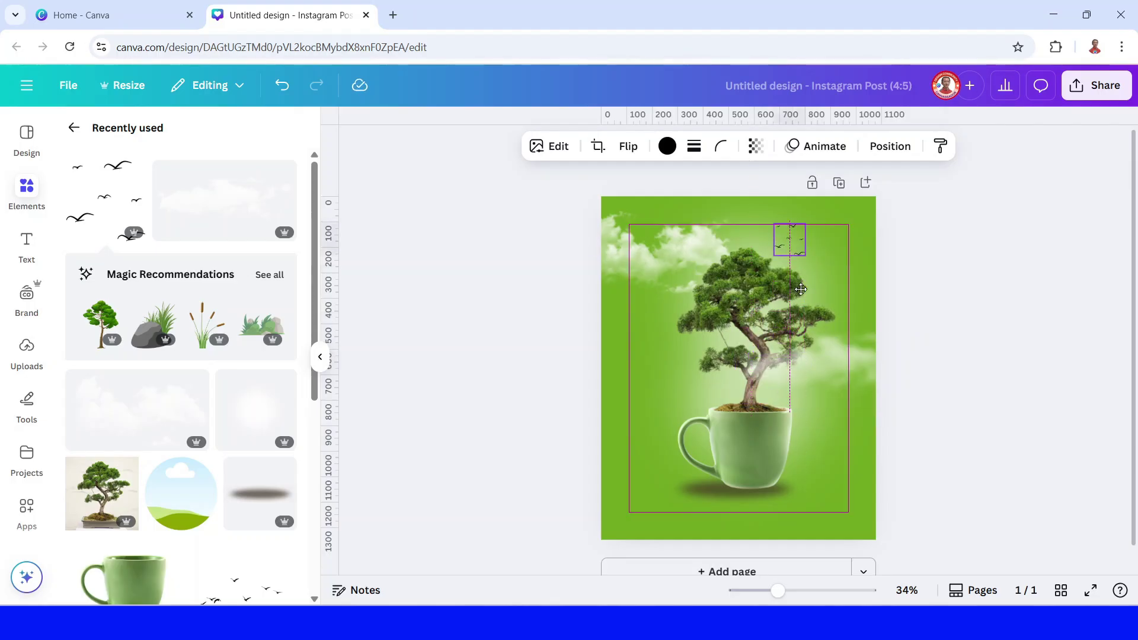
# Resize the large shadow element, then shrink the birds further and move them onto the left clouds
pyautogui.click(1003, 427)
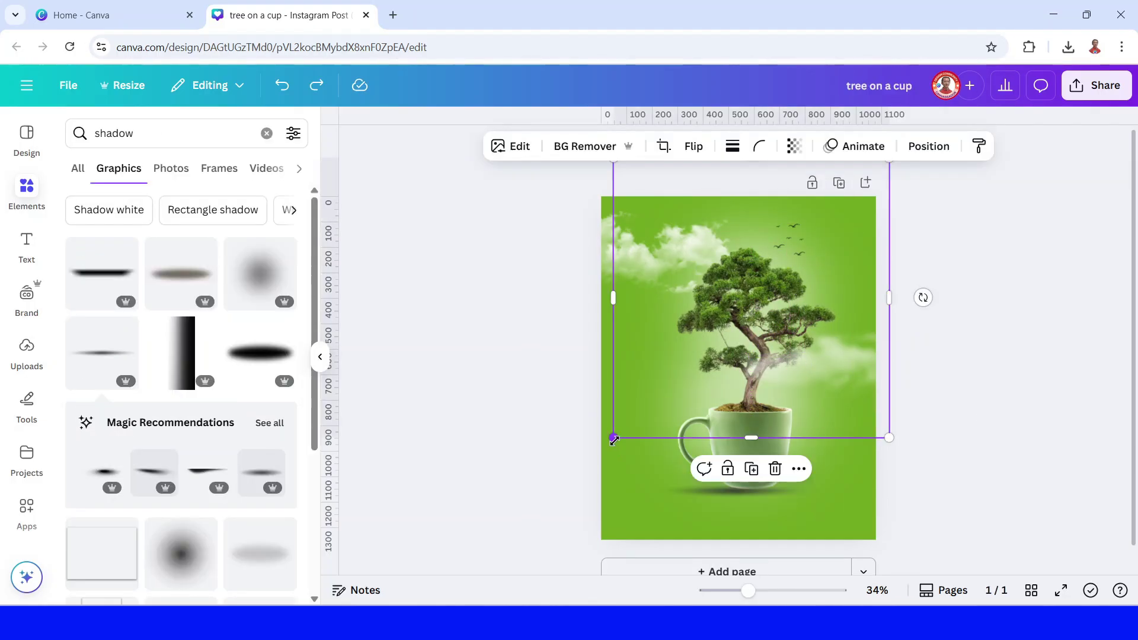
pyautogui.moveTo(610, 437)
pyautogui.mouseDown()
pyautogui.moveTo(546, 505)
pyautogui.moveTo(557, 460)
pyautogui.mouseUp()
pyautogui.click(805, 256)
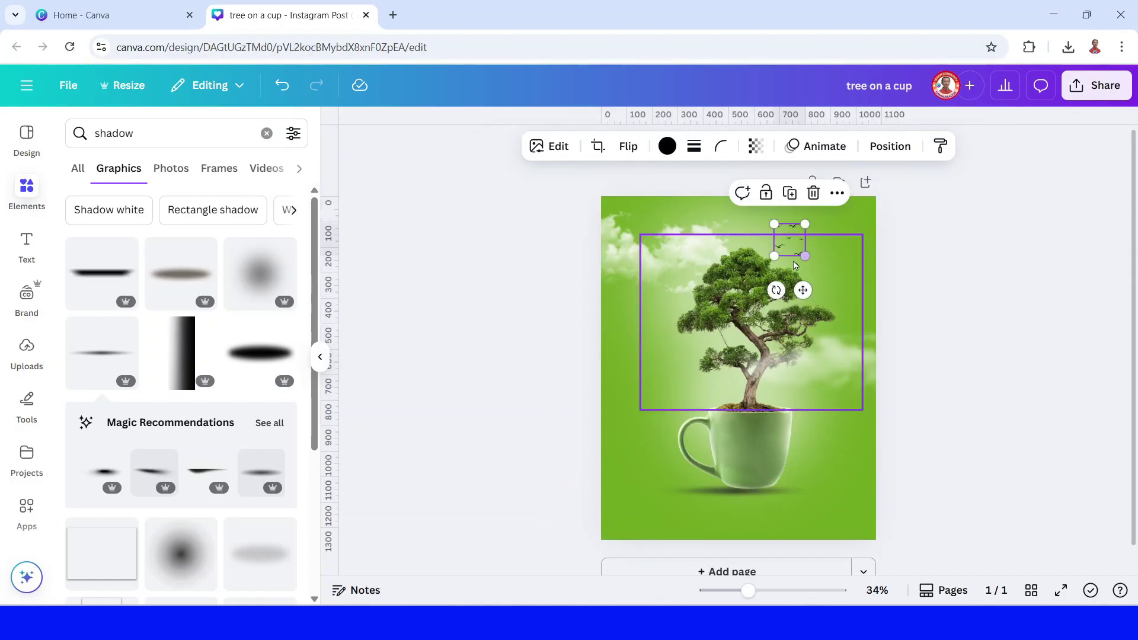
pyautogui.moveTo(864, 407); pyautogui.dragTo(823, 281)
pyautogui.moveTo(799, 254); pyautogui.dragTo(674, 284)
# Recolour the mug a brighter custom green and enlarge the large page-spanning element
pyautogui.click(744, 470)
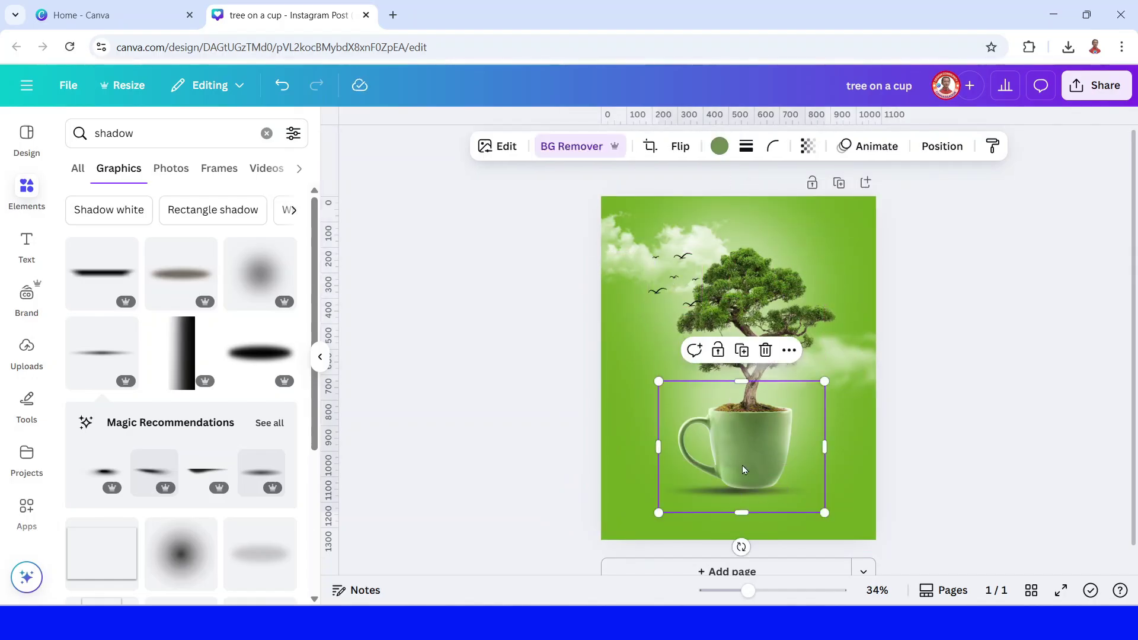
pyautogui.click(721, 148)
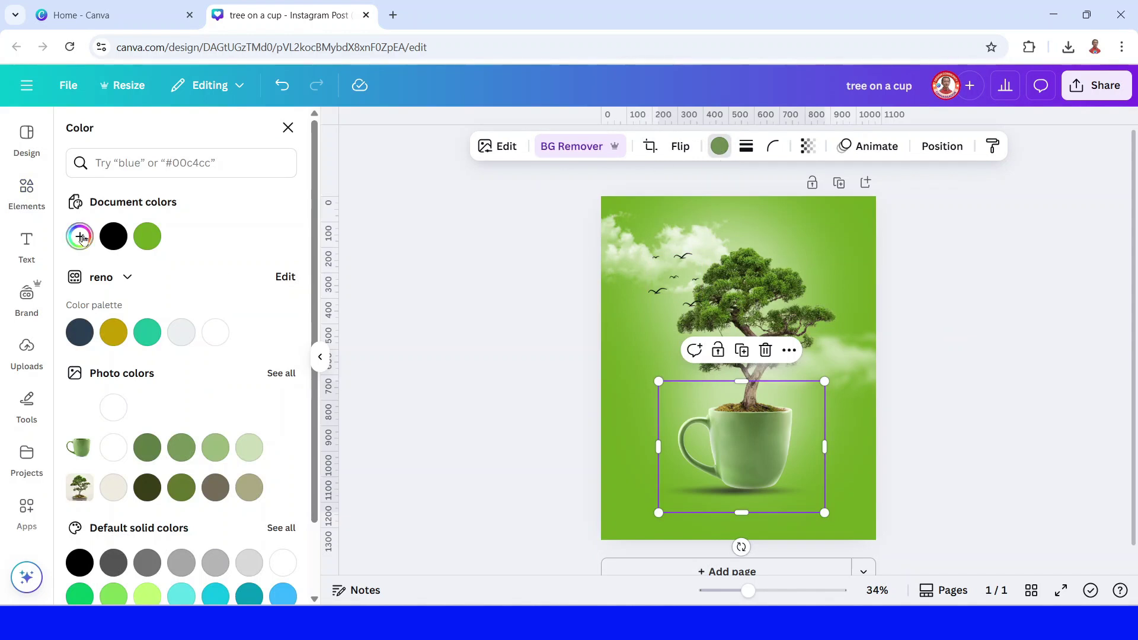
pyautogui.click(81, 238)
pyautogui.click(267, 309)
pyautogui.click(902, 335)
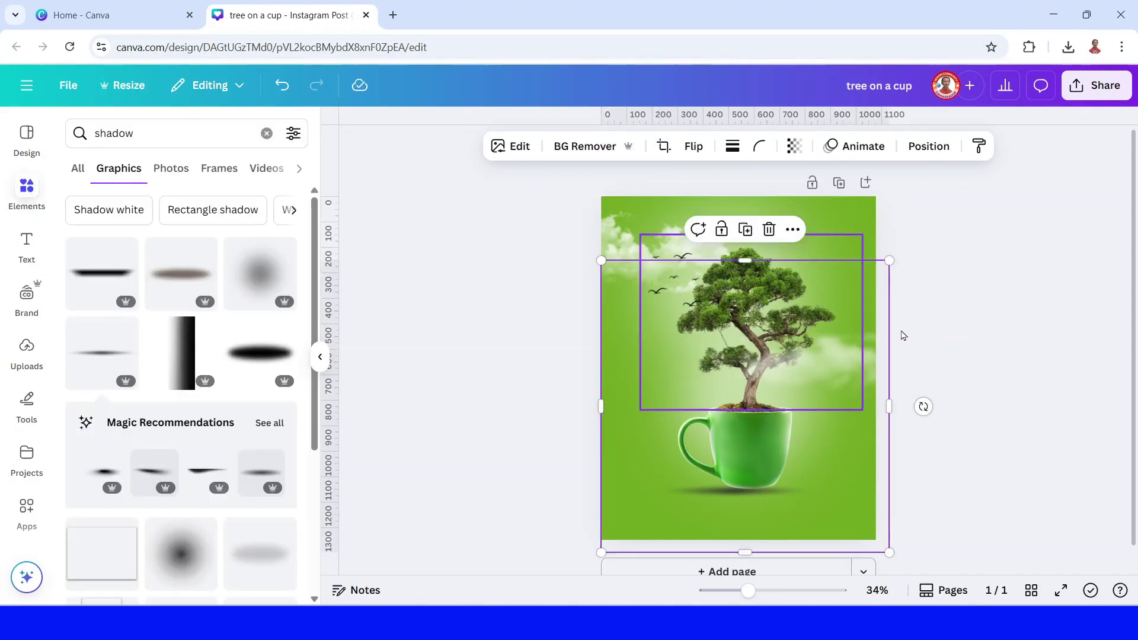
pyautogui.moveTo(893, 261); pyautogui.dragTo(905, 287)
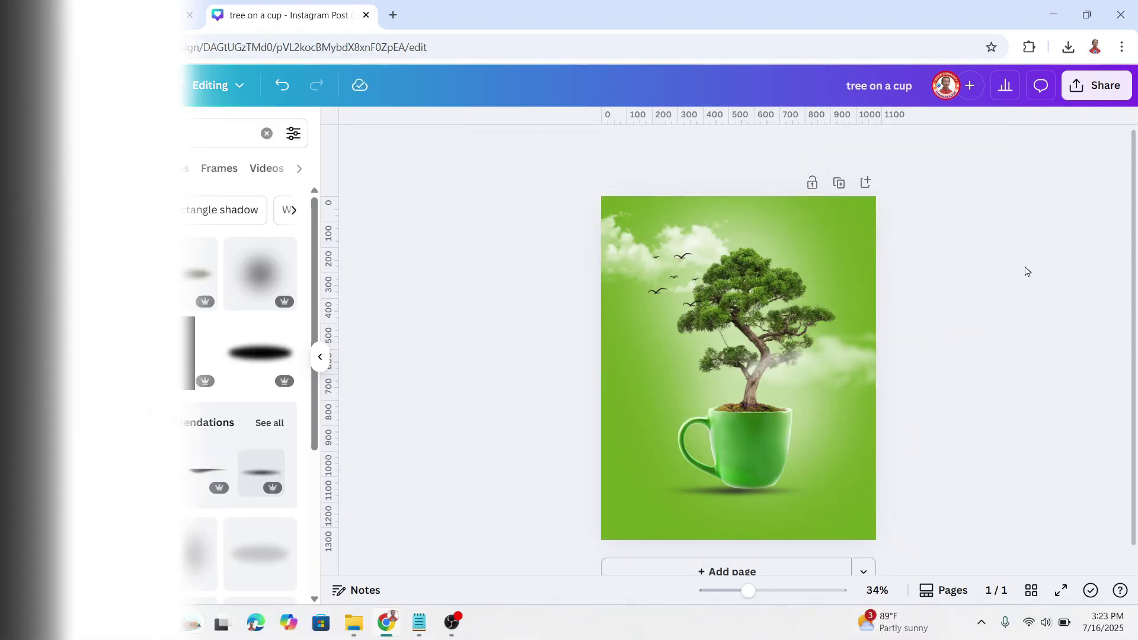